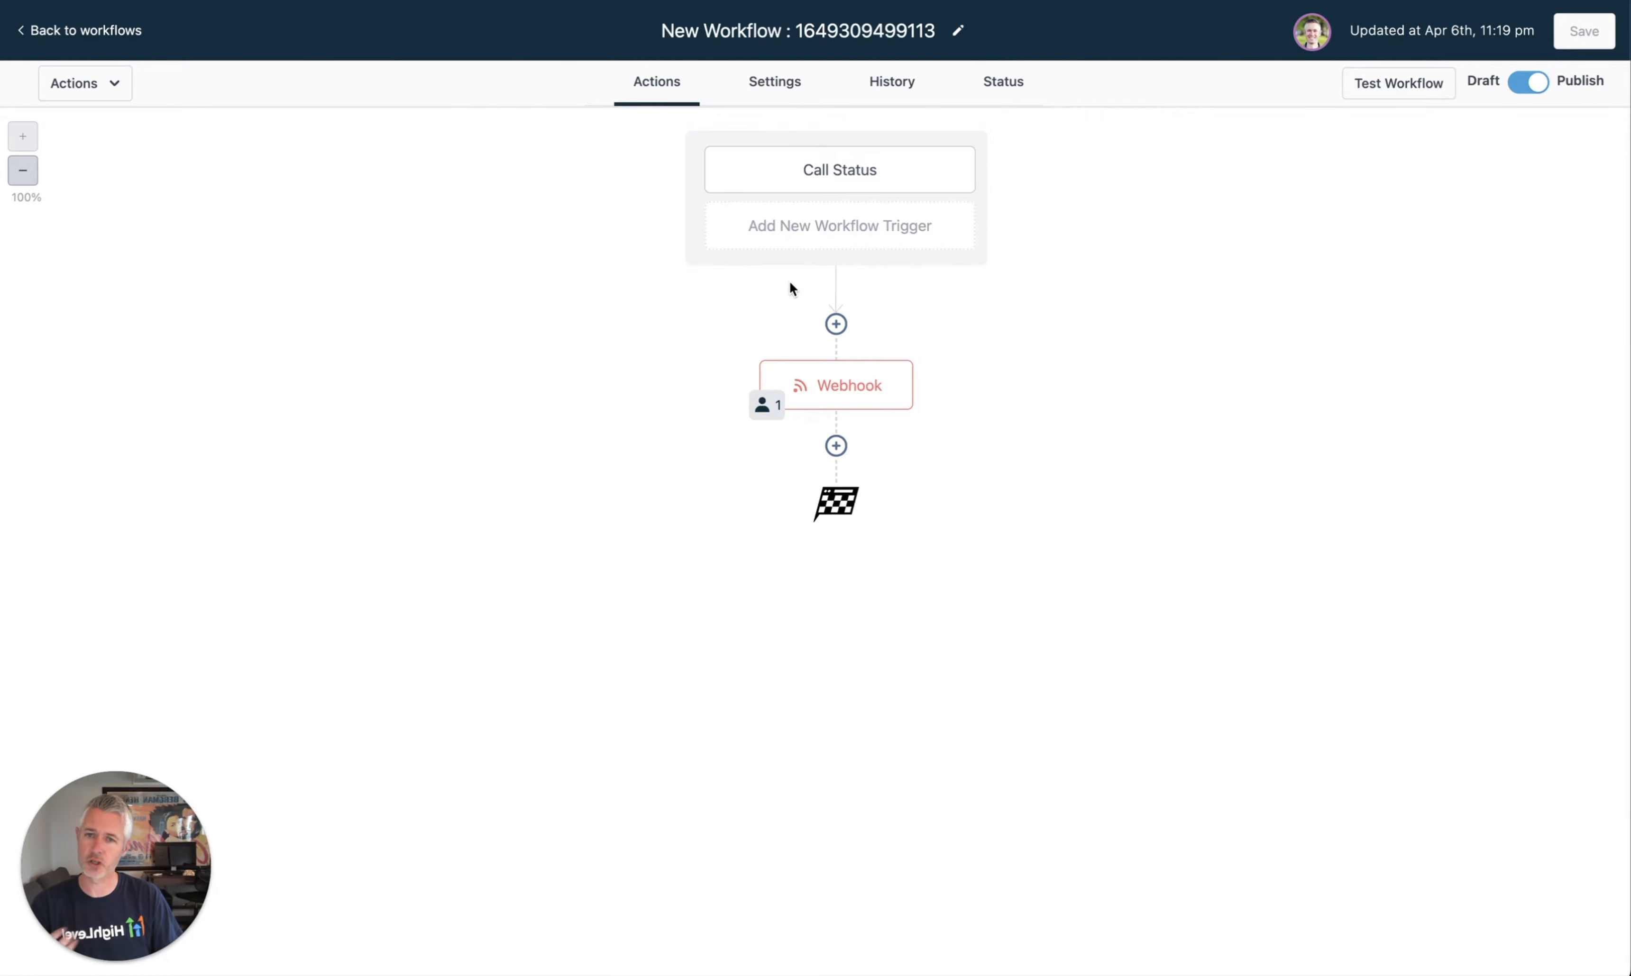
pyautogui.click(836, 324)
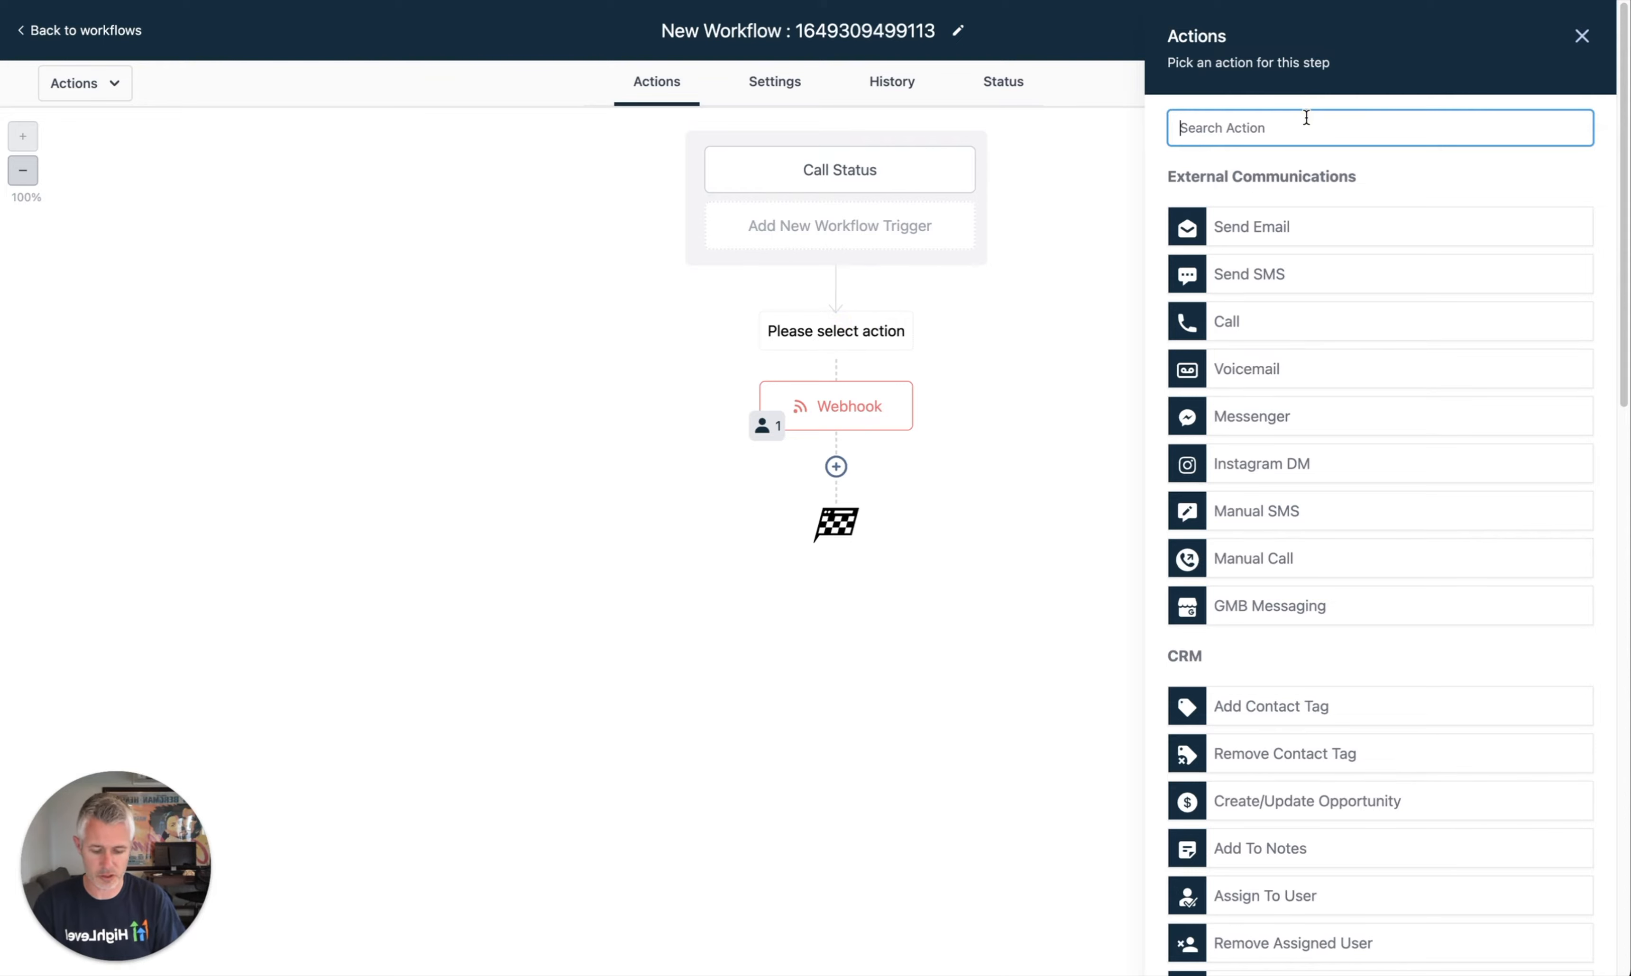
pyautogui.write('math')
pyautogui.click(1334, 225)
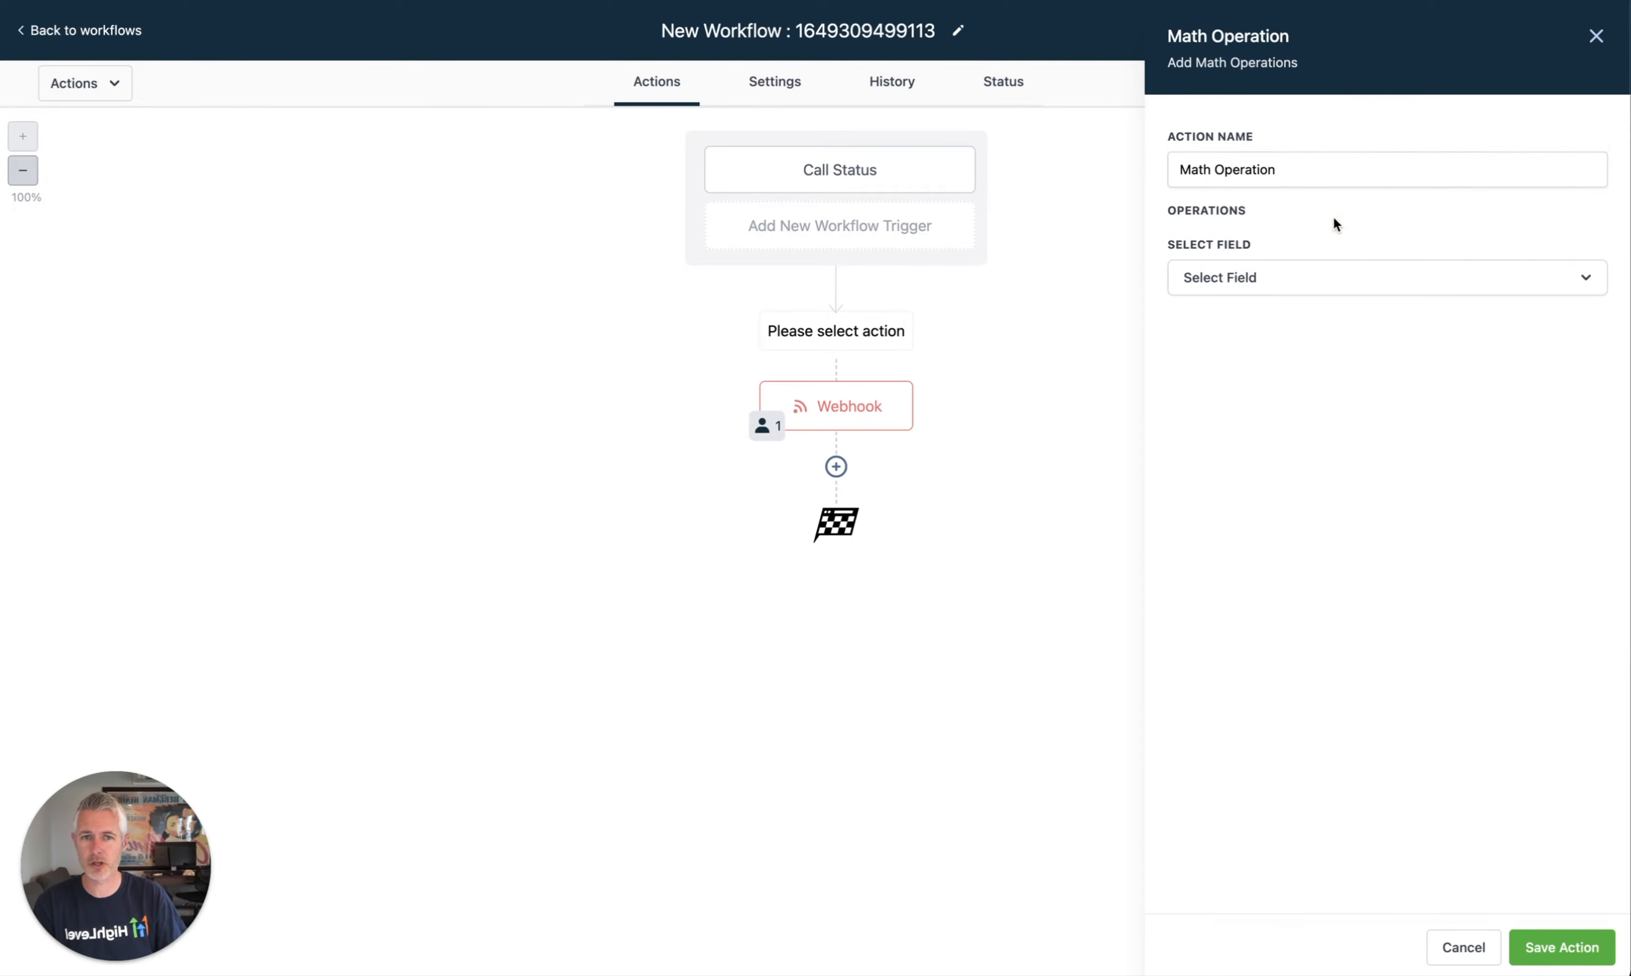
pyautogui.click(1236, 277)
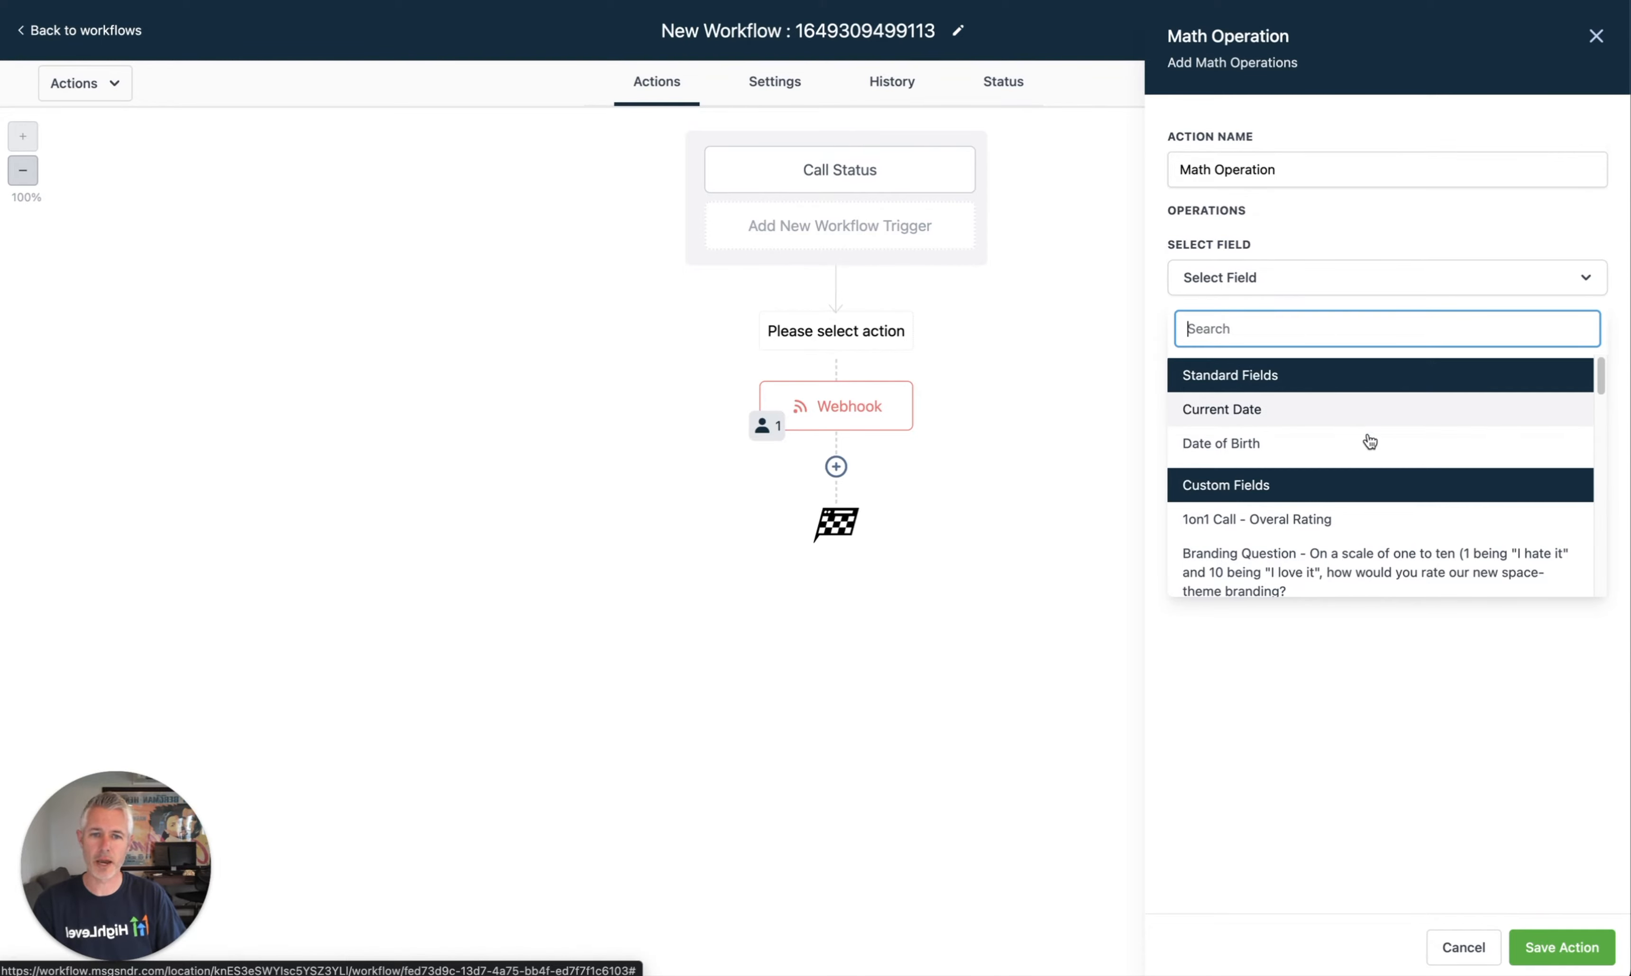
pyautogui.scroll(-5, 1373, 546)
pyautogui.scroll(5, 1373, 545)
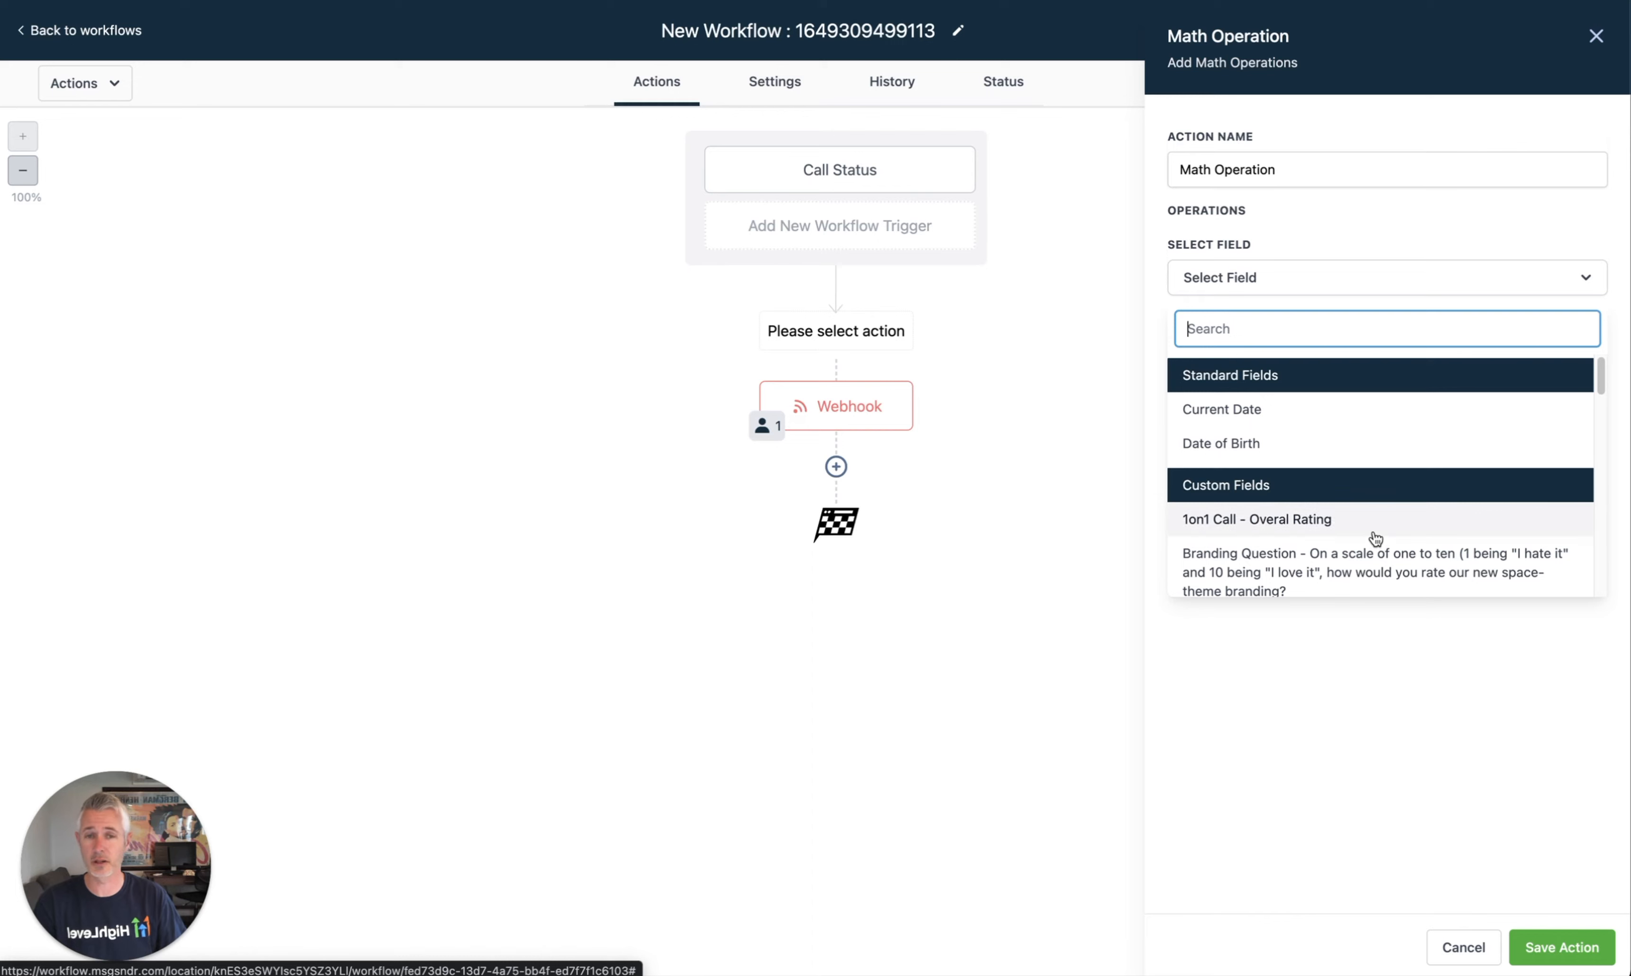
pyautogui.click(484, 211)
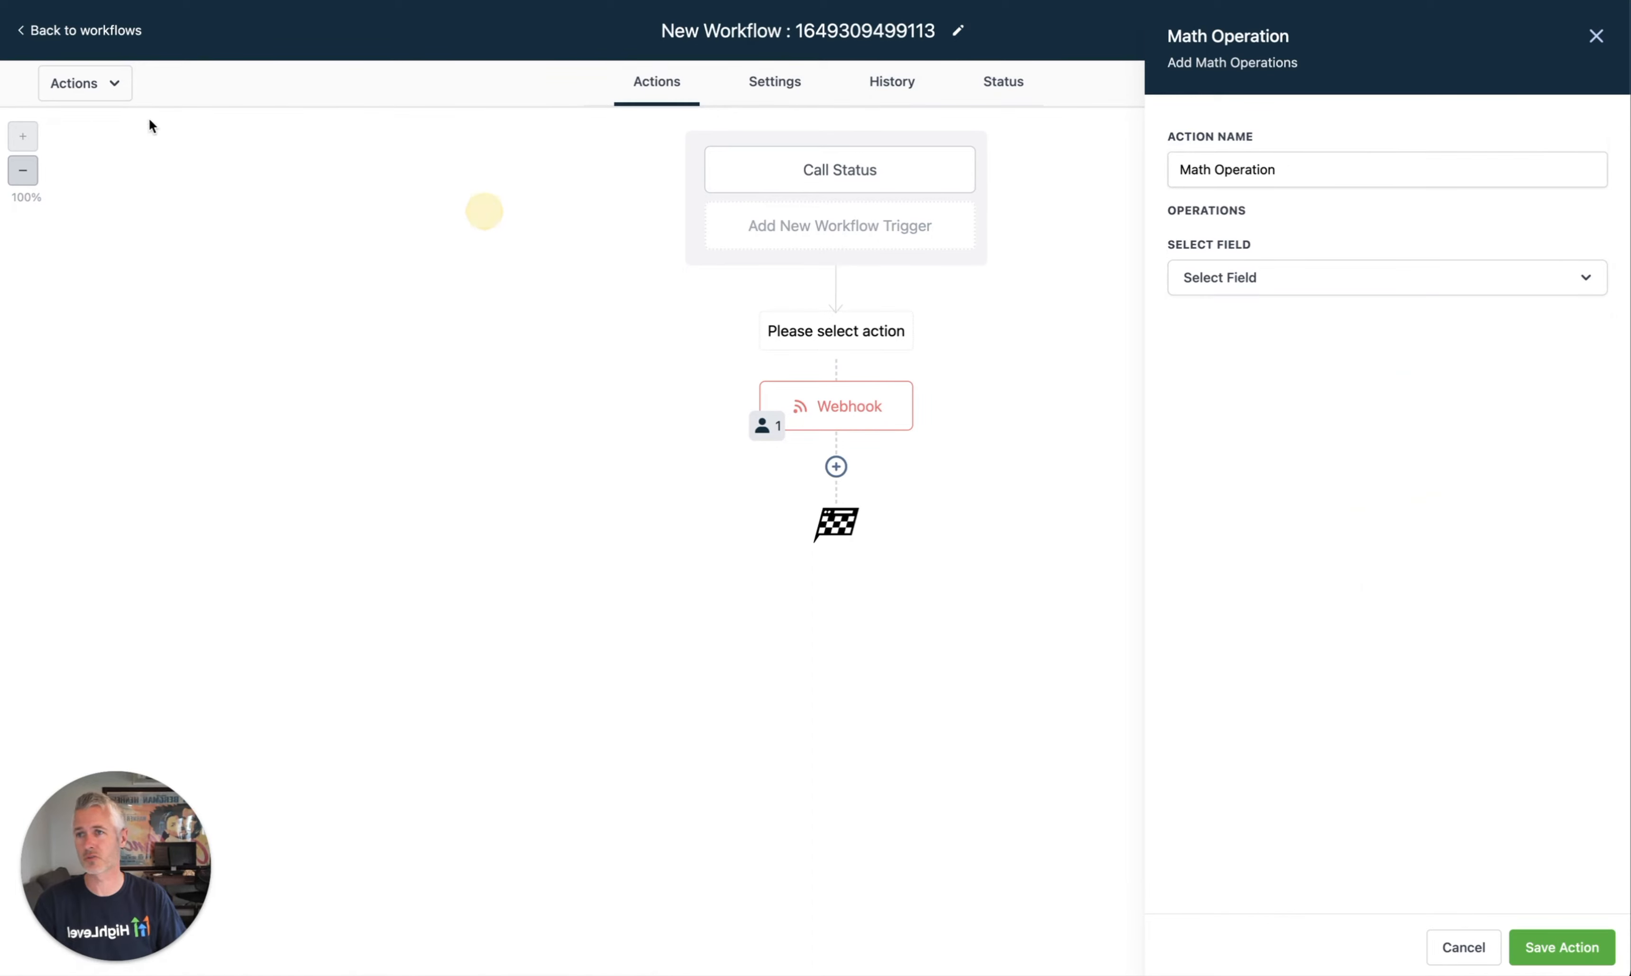
# - Leave the workflow and create a Numerical custom field named "Lead Score" for contacts in the account settings
pyautogui.click(95, 33)
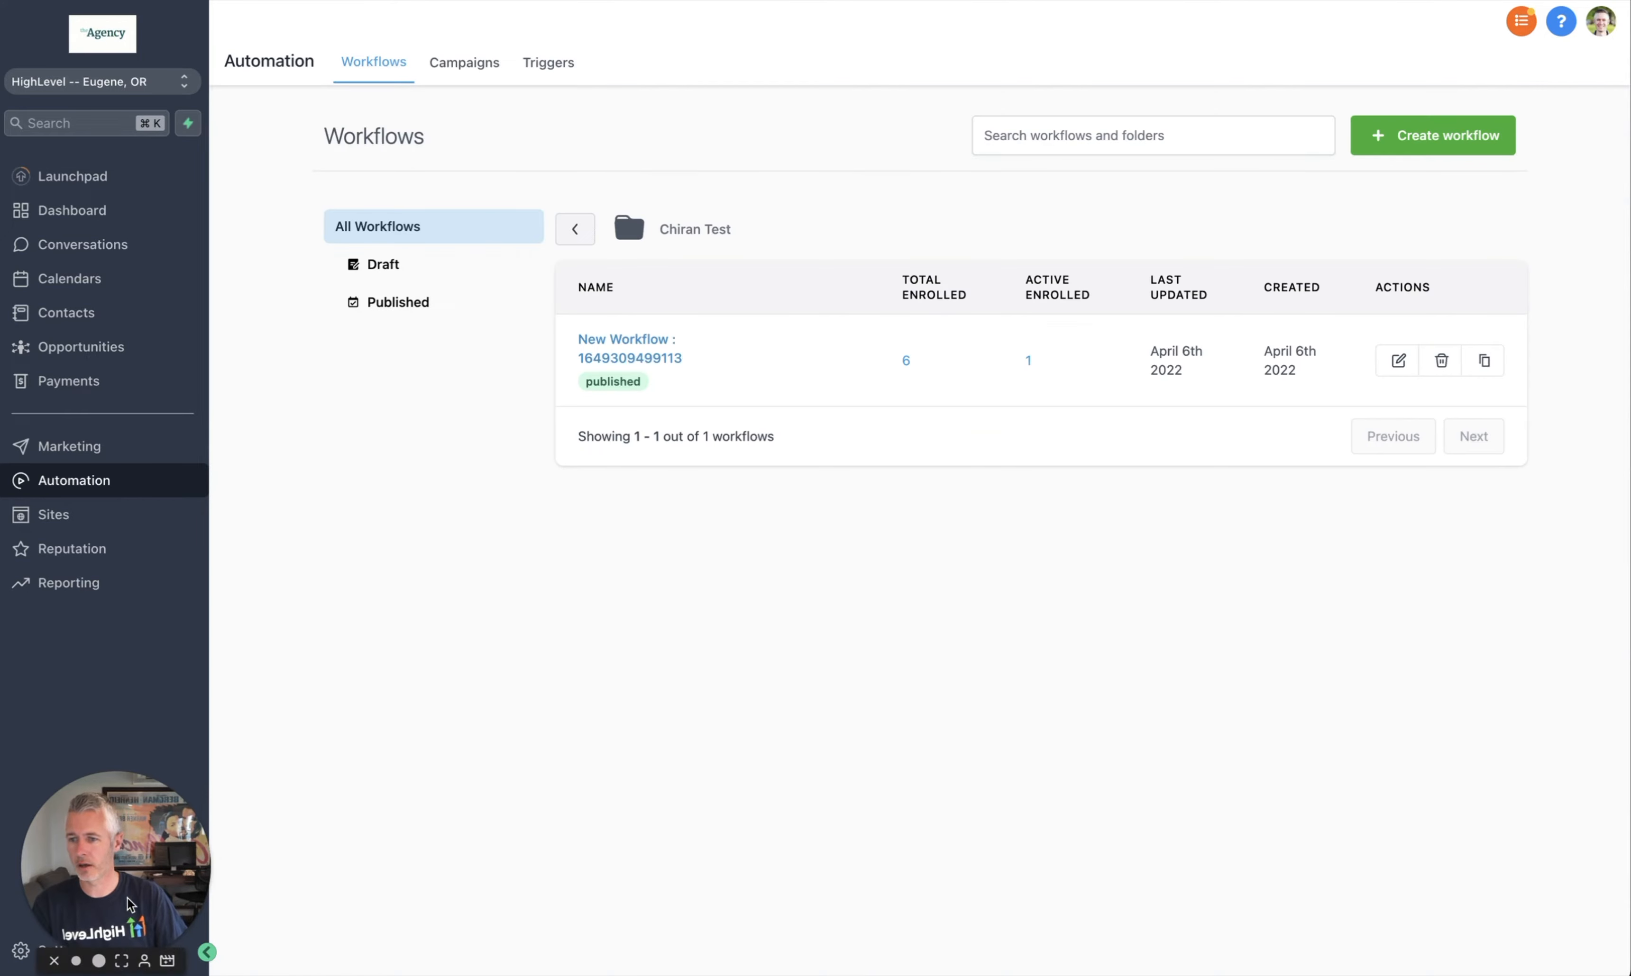
pyautogui.click(41, 951)
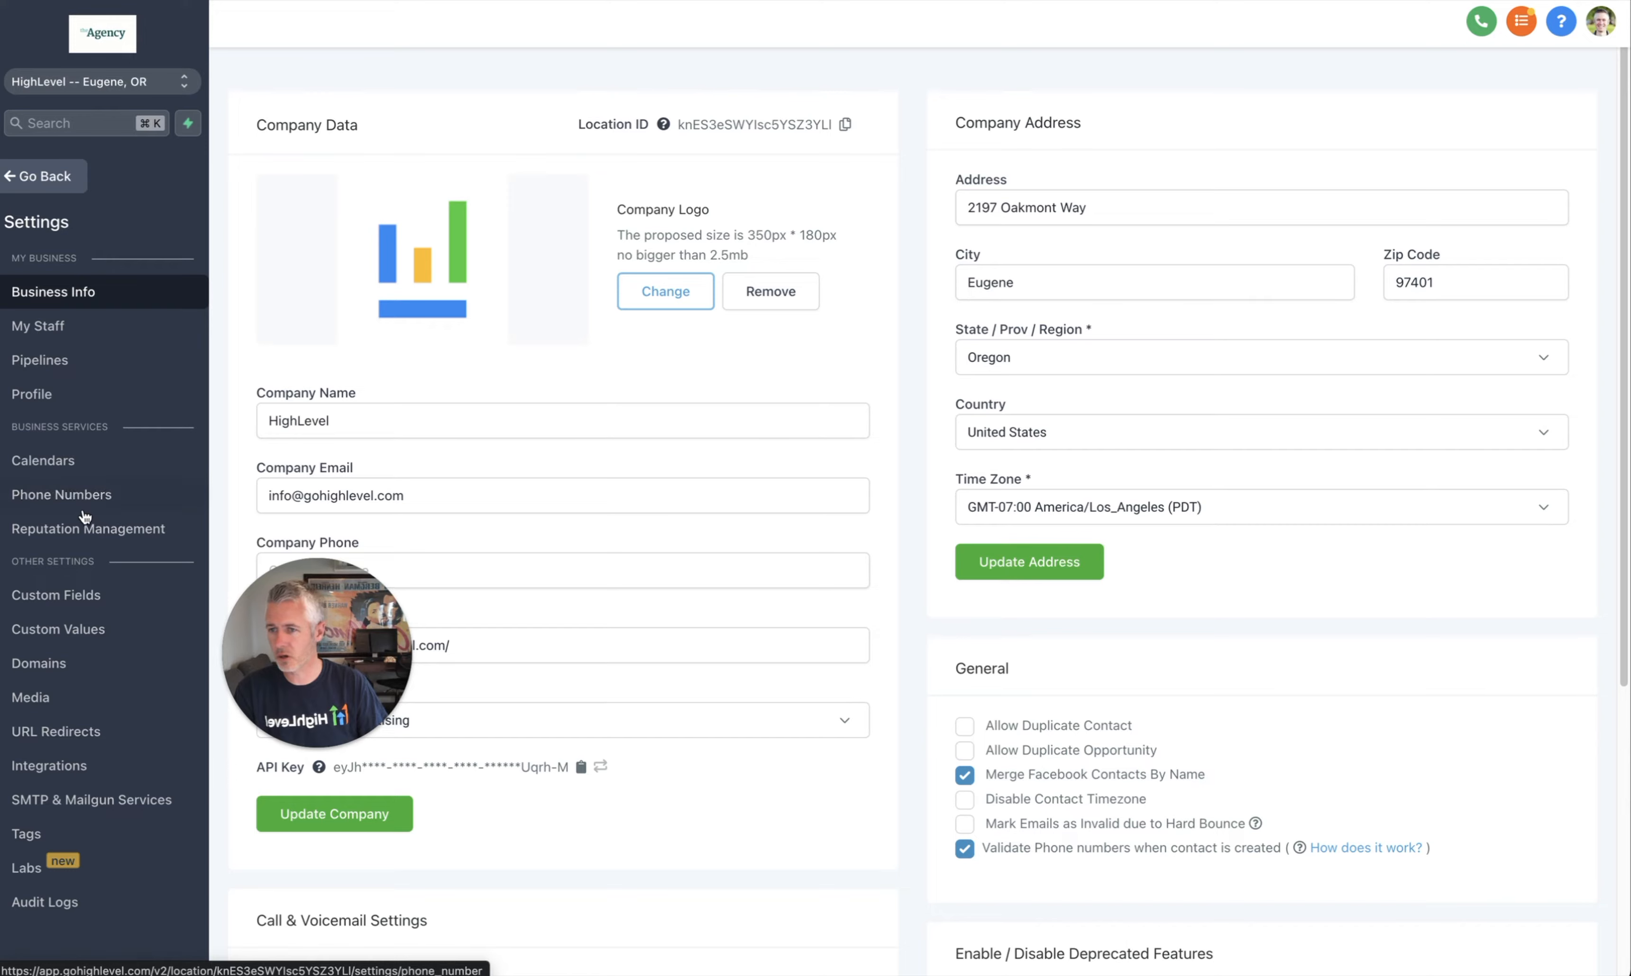
pyautogui.click(80, 595)
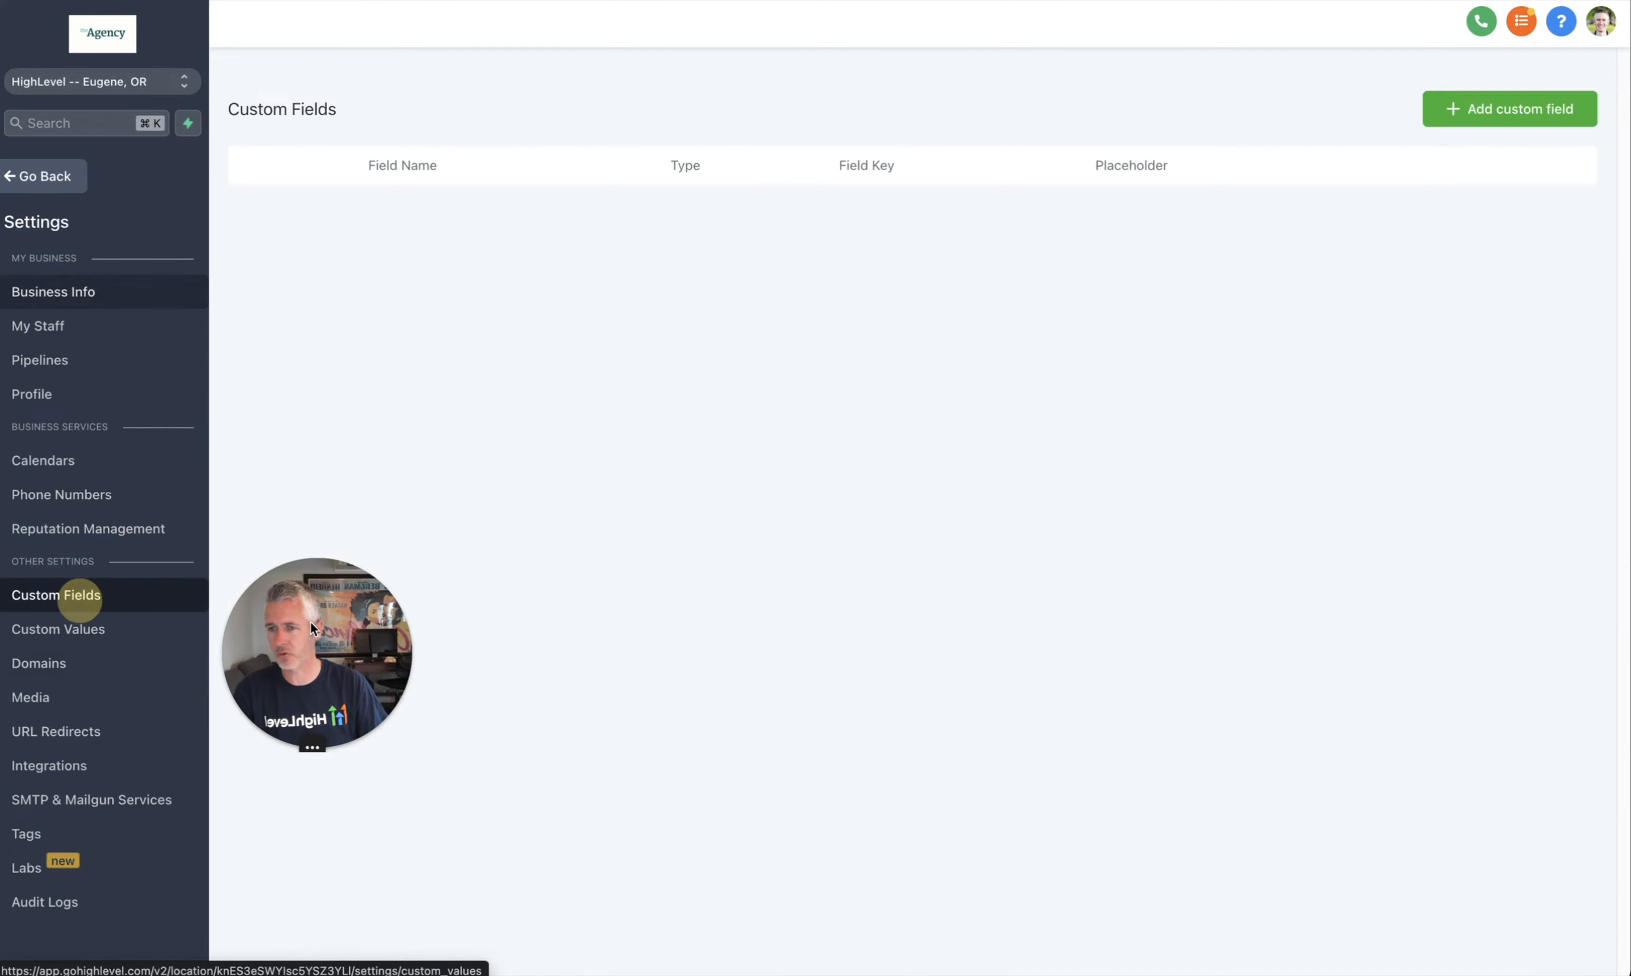
pyautogui.click(1497, 107)
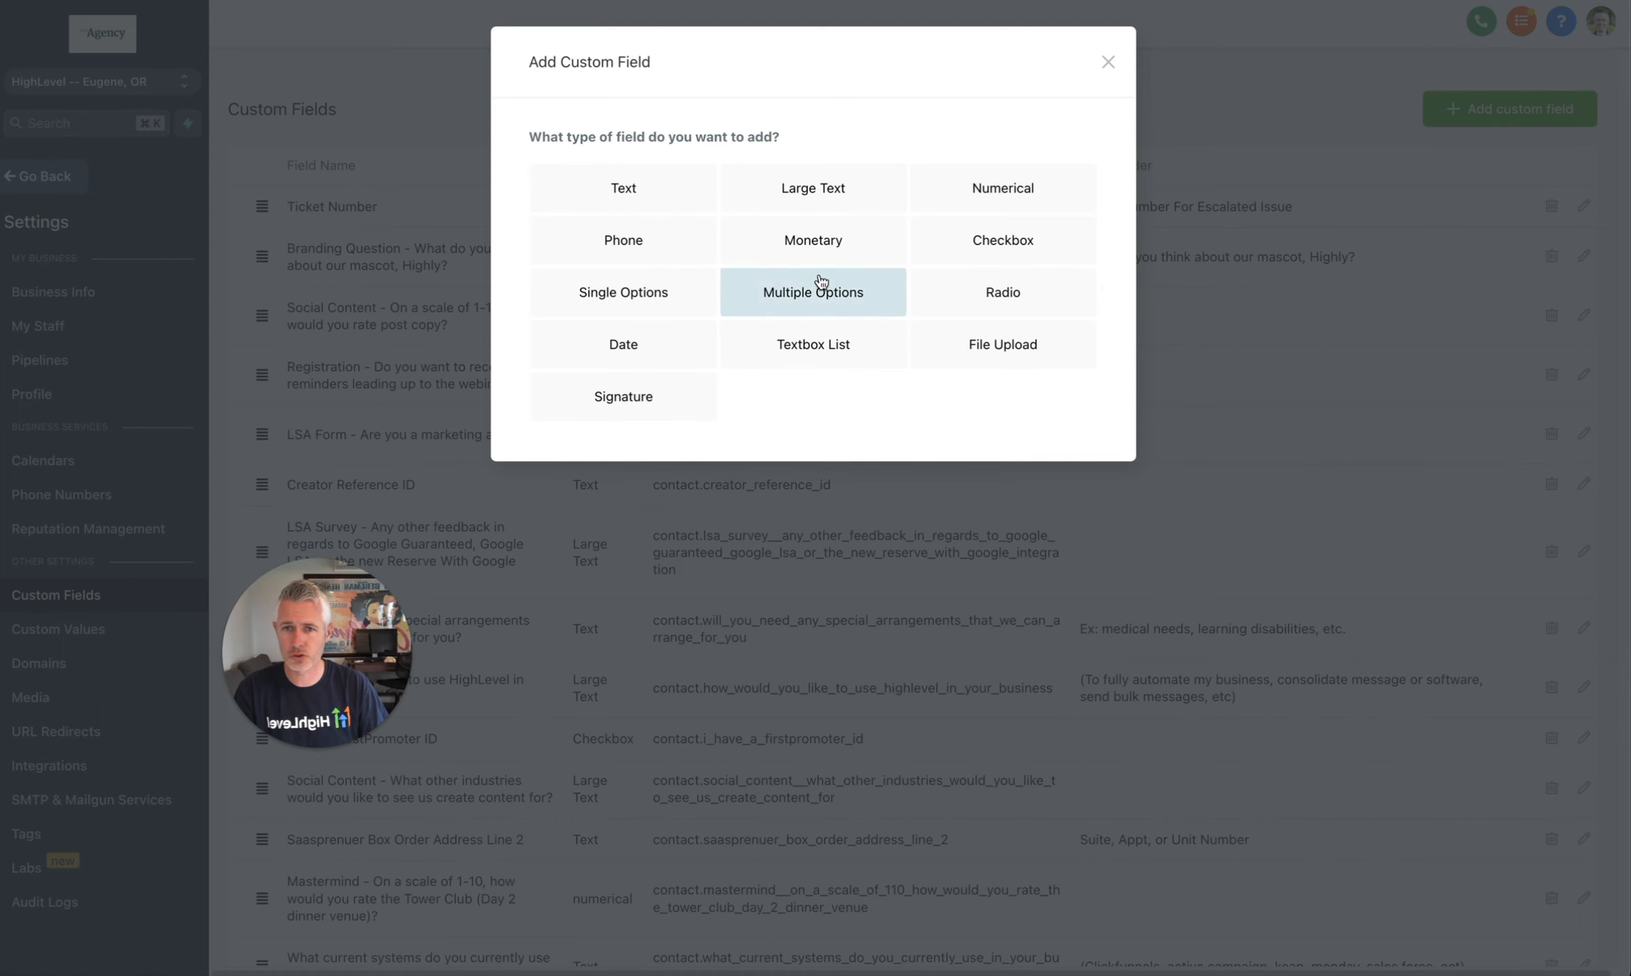
pyautogui.click(1001, 185)
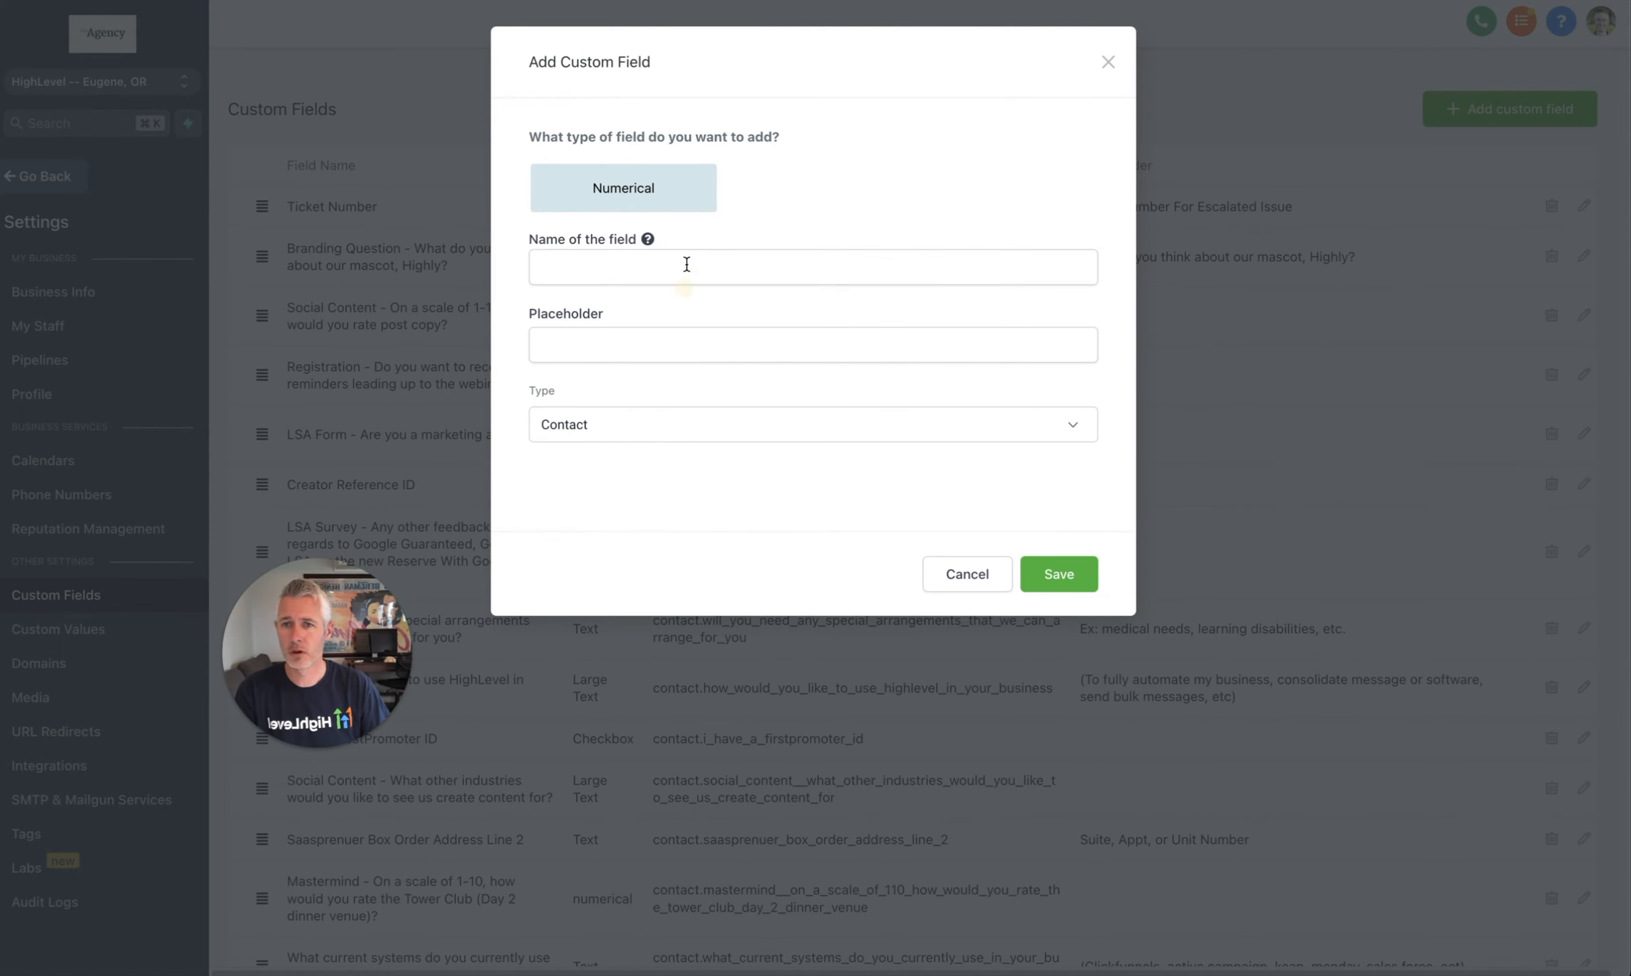
pyautogui.click(687, 264)
pyautogui.write('Lead Score')
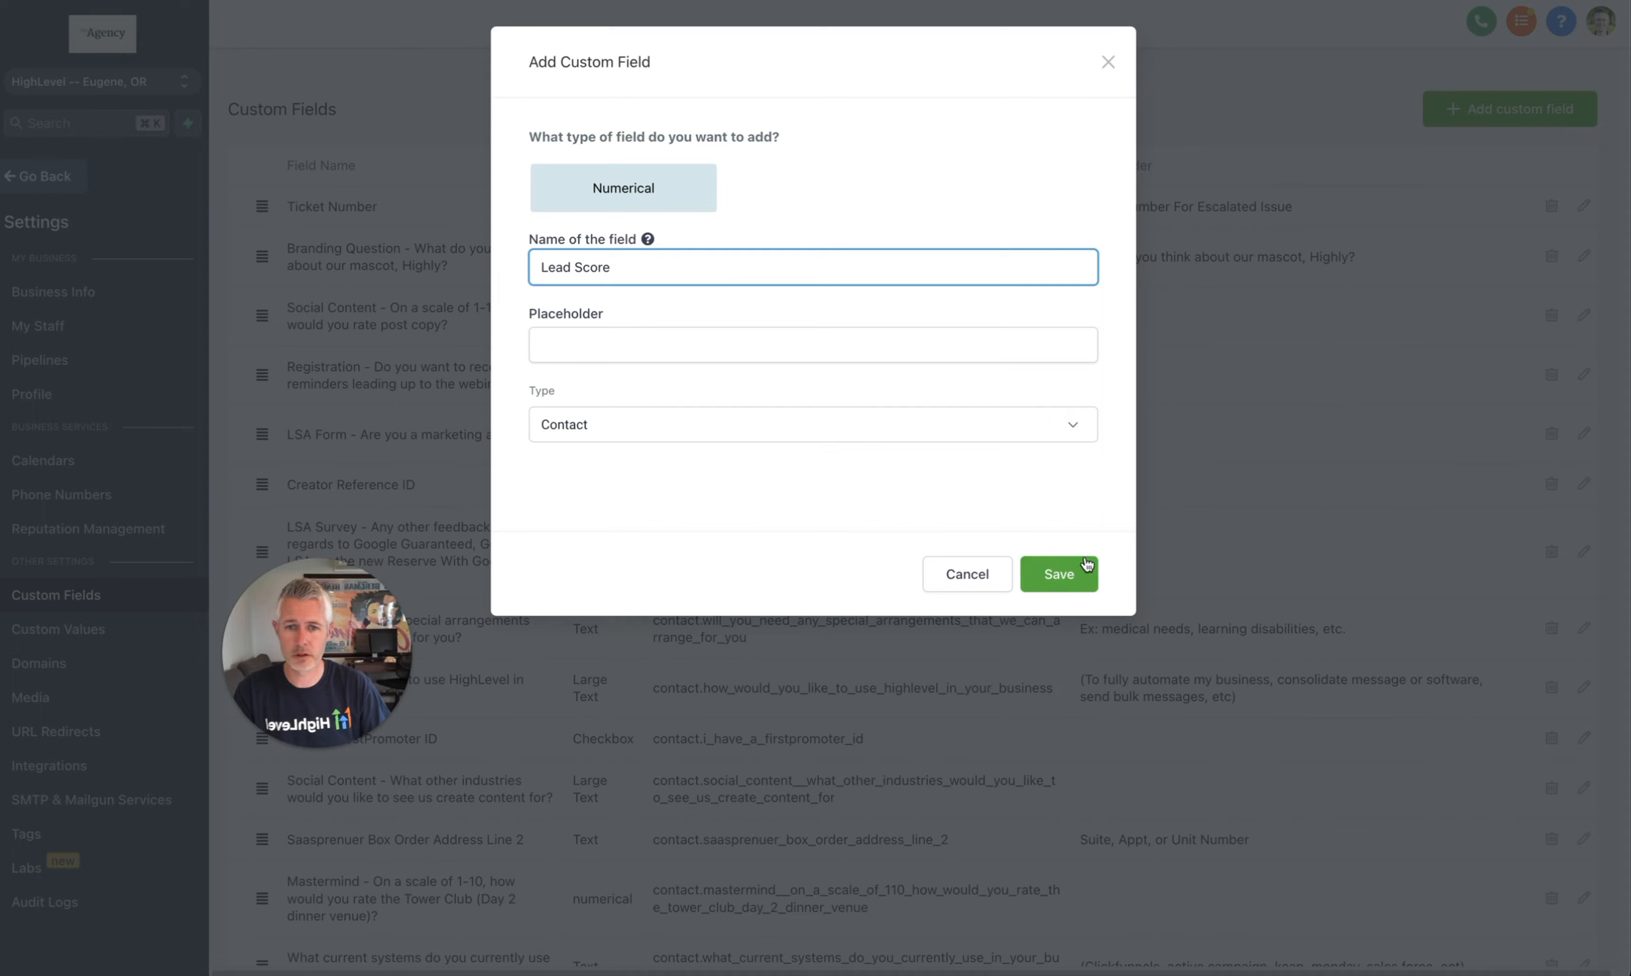
pyautogui.click(1059, 573)
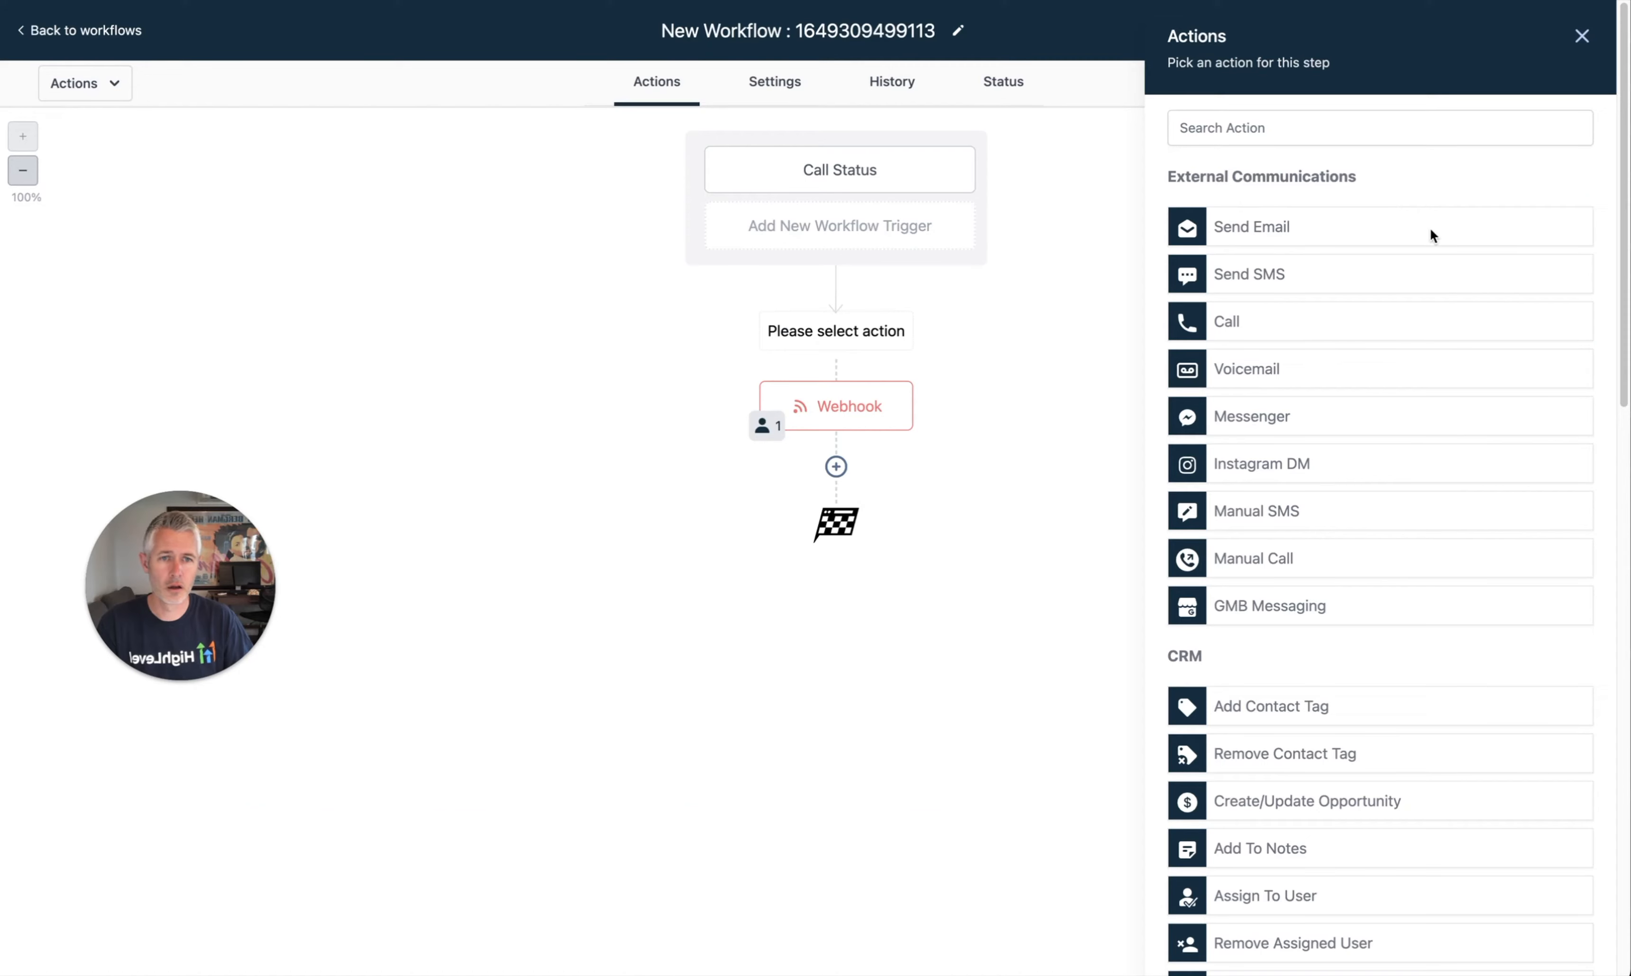
# - Insert a Math Operation action before the Webhook and choose Lead Score as the field it operates on
pyautogui.click(1337, 126)
pyautogui.write('math')
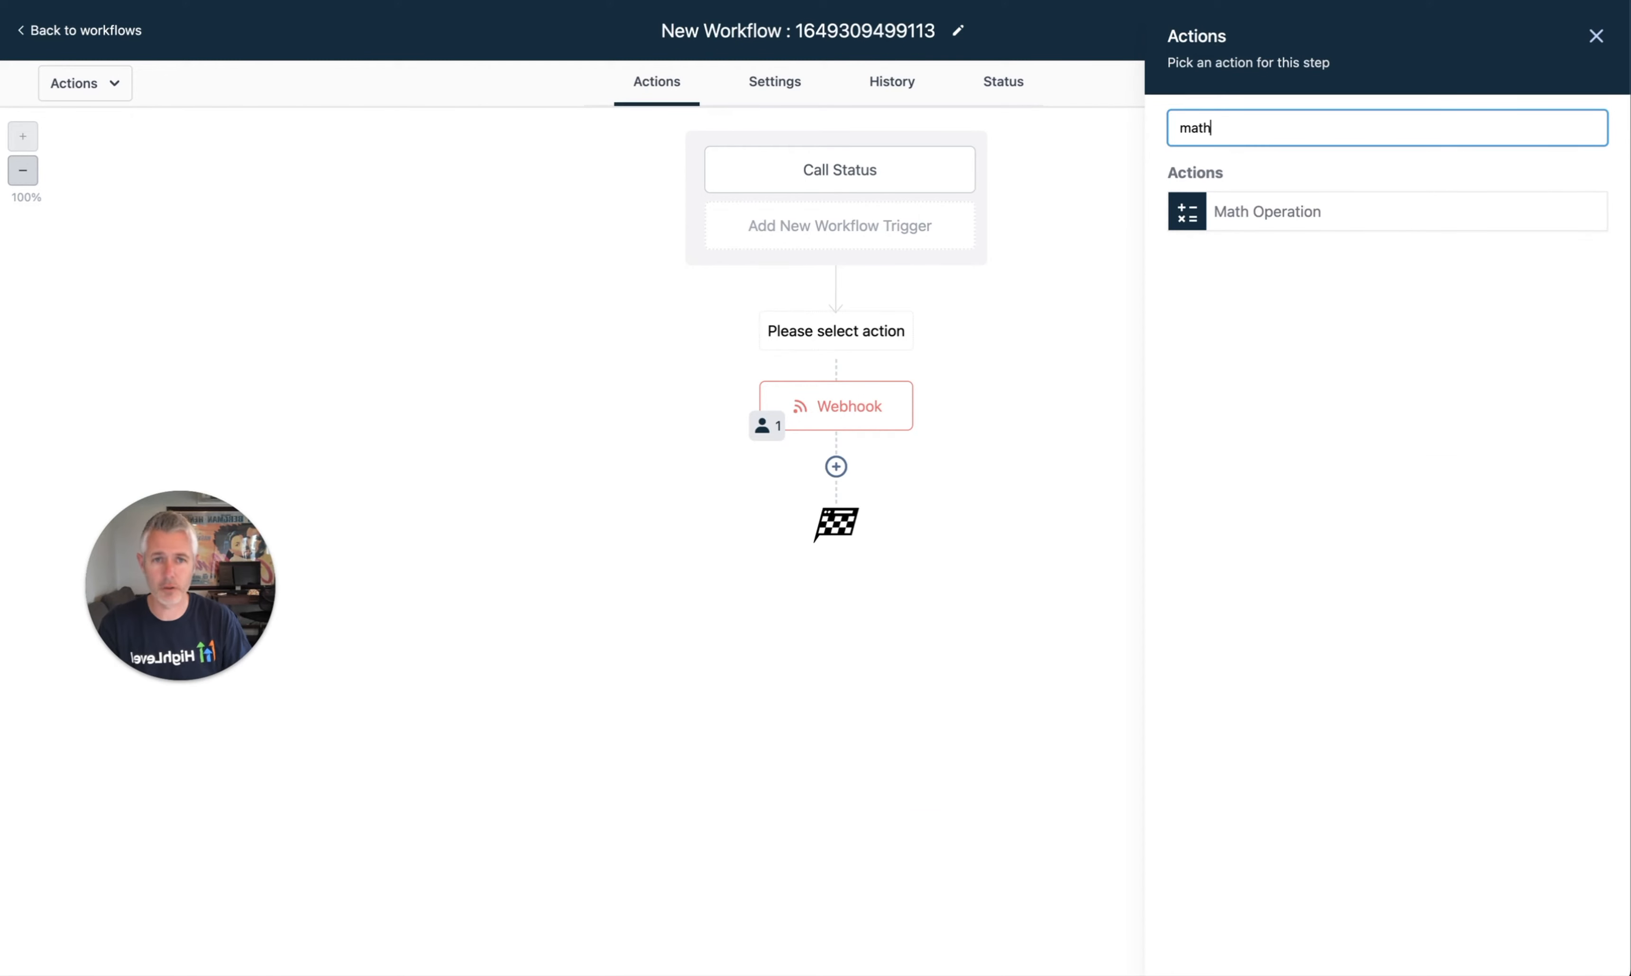
pyautogui.click(1293, 229)
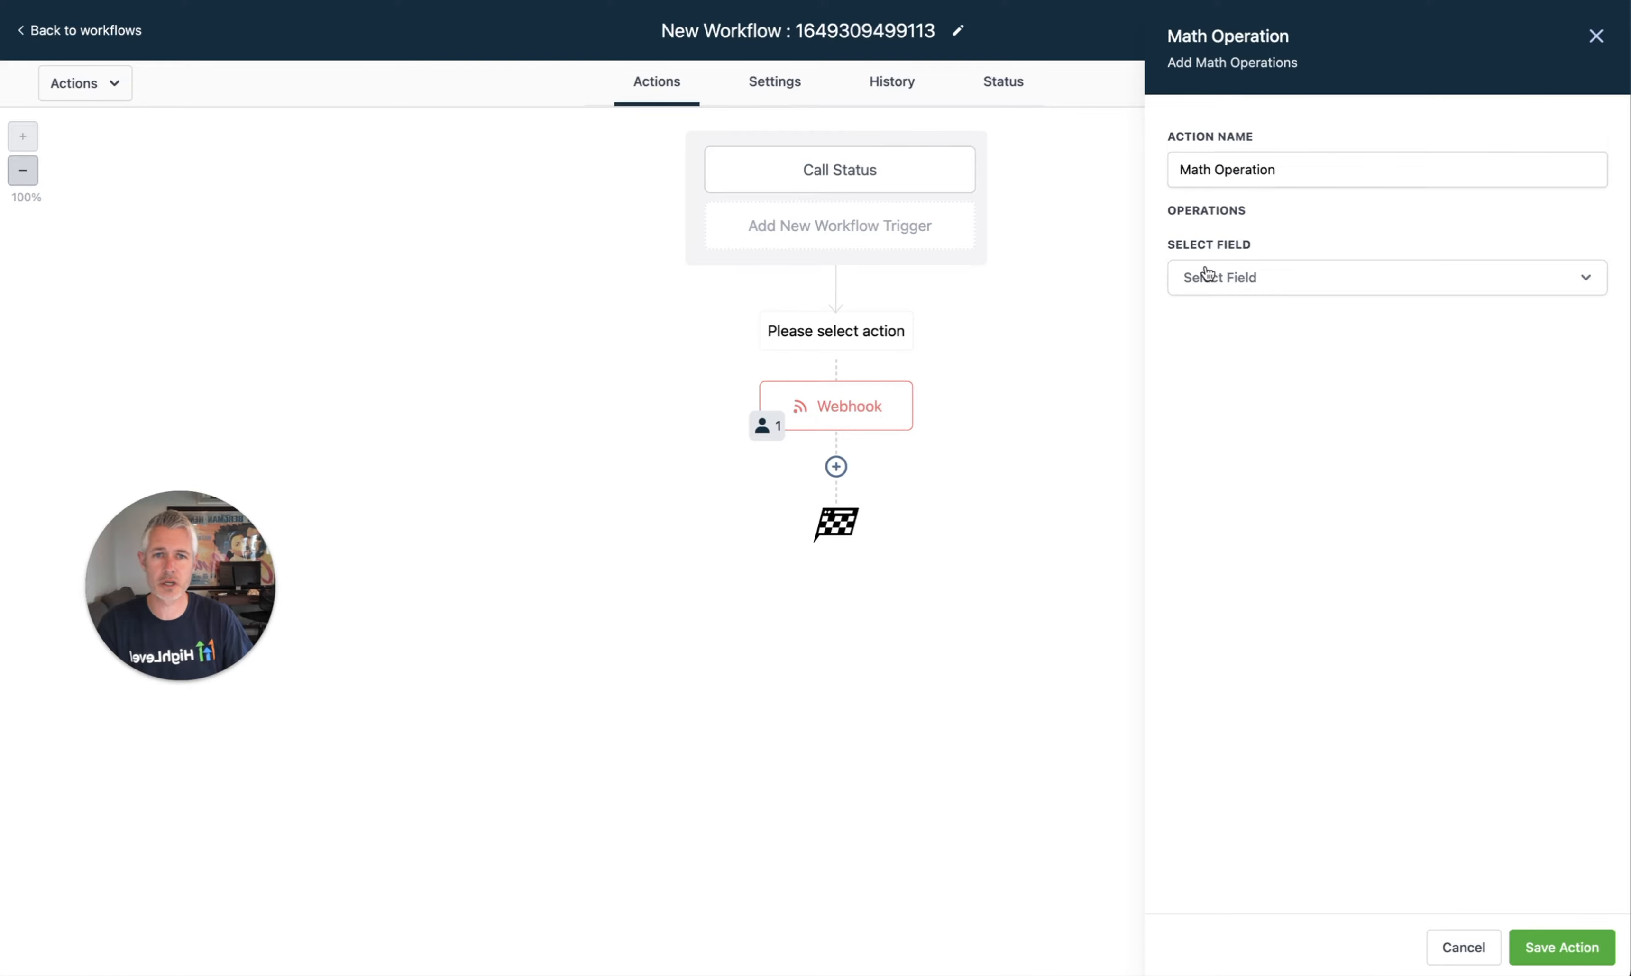
pyautogui.click(1238, 286)
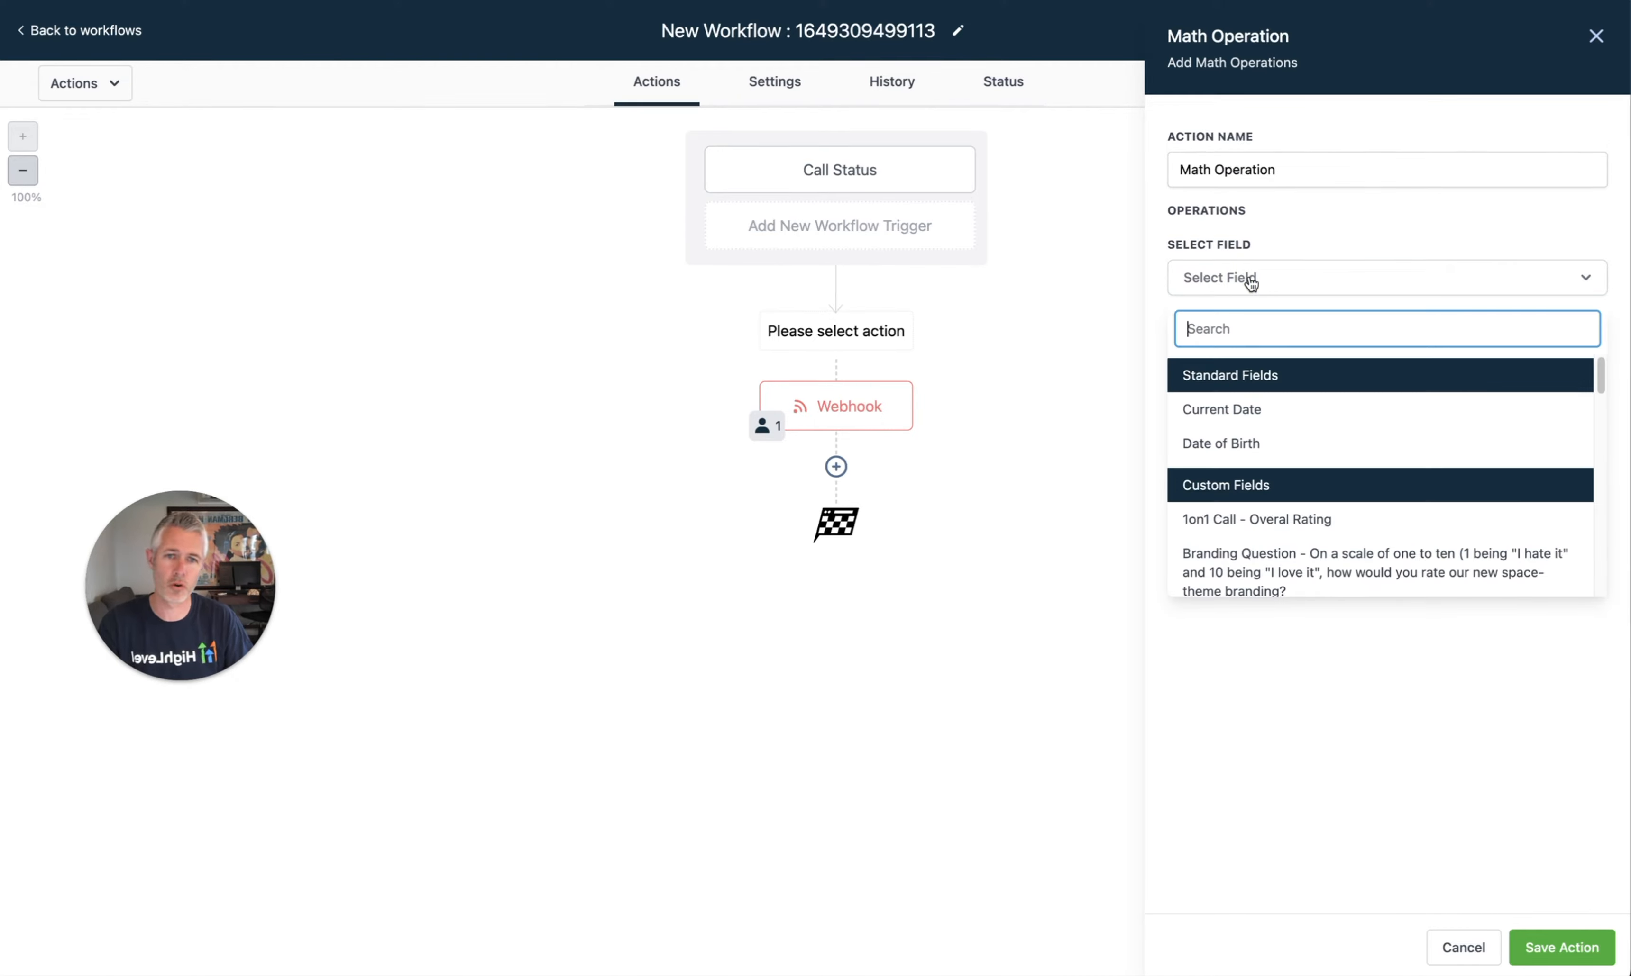
pyautogui.write('kea')
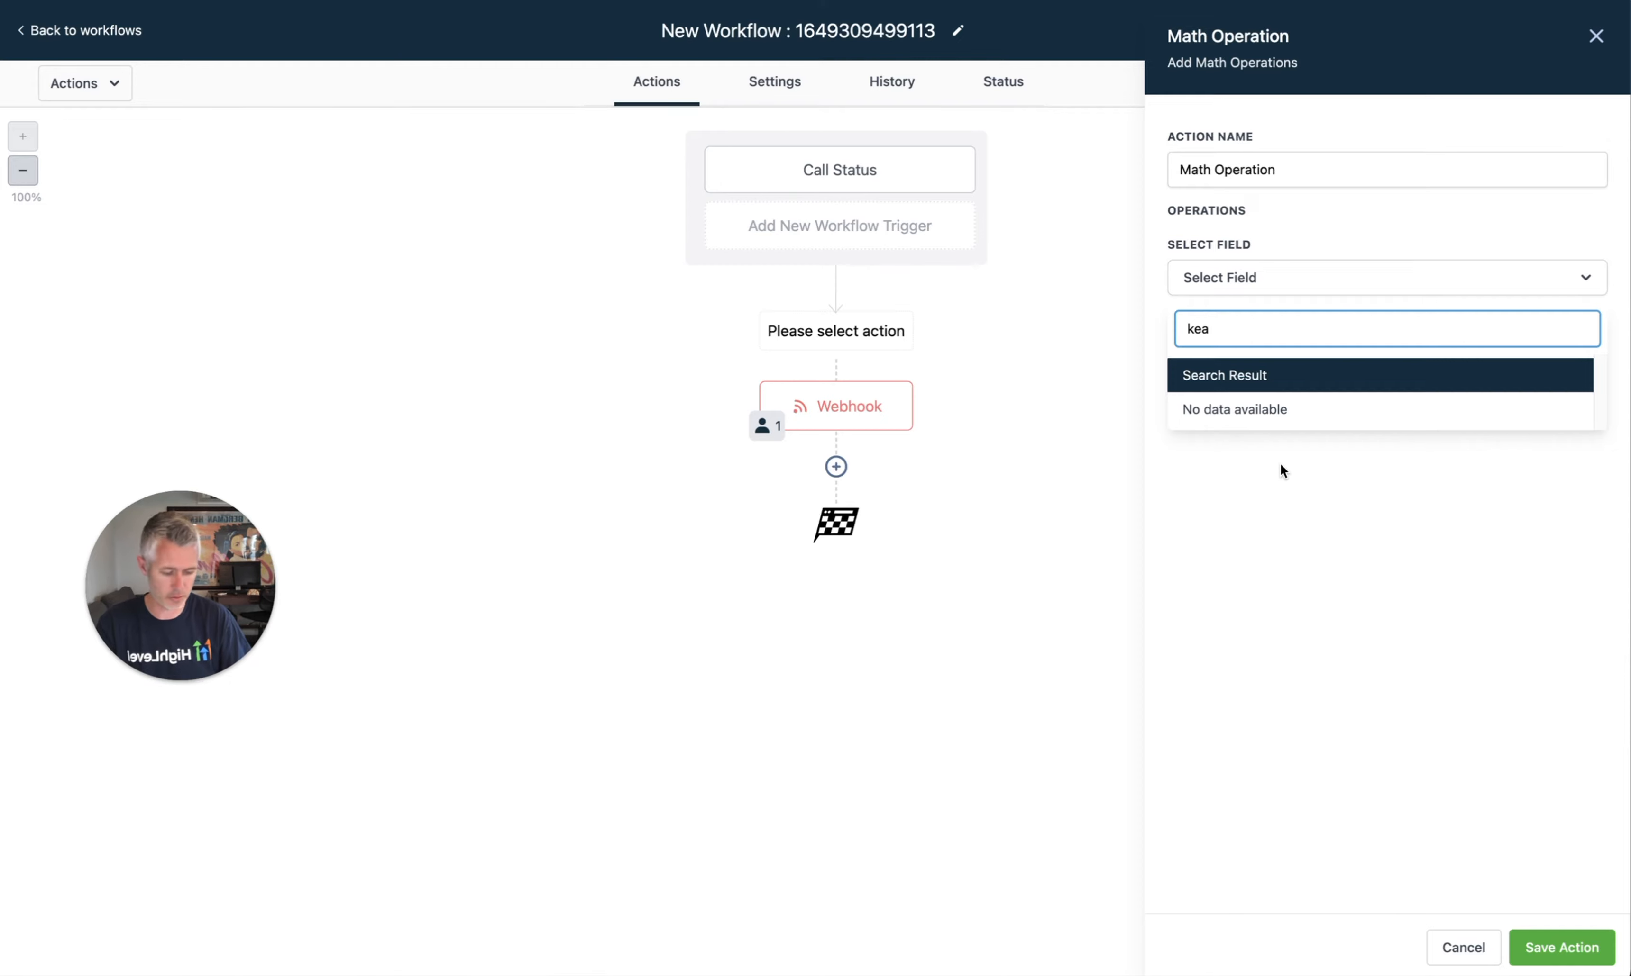
pyautogui.press('super+a')
pyautogui.write('lead')
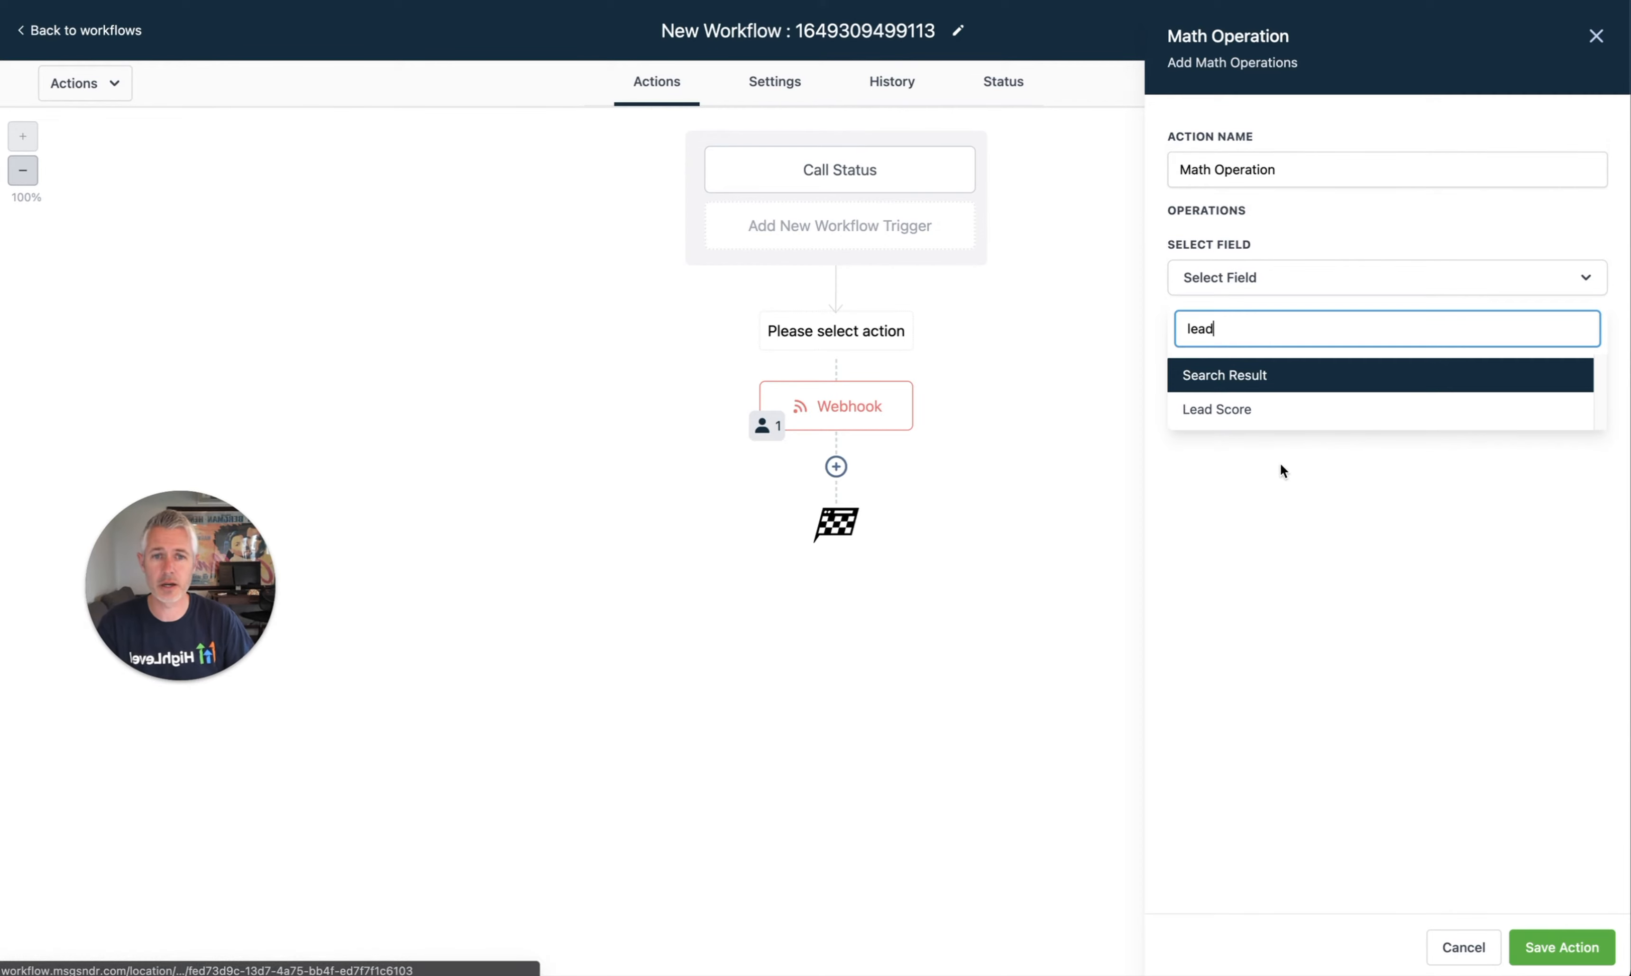
pyautogui.click(1283, 417)
# - Set the math operation to Add with a value of 5
pyautogui.click(1297, 366)
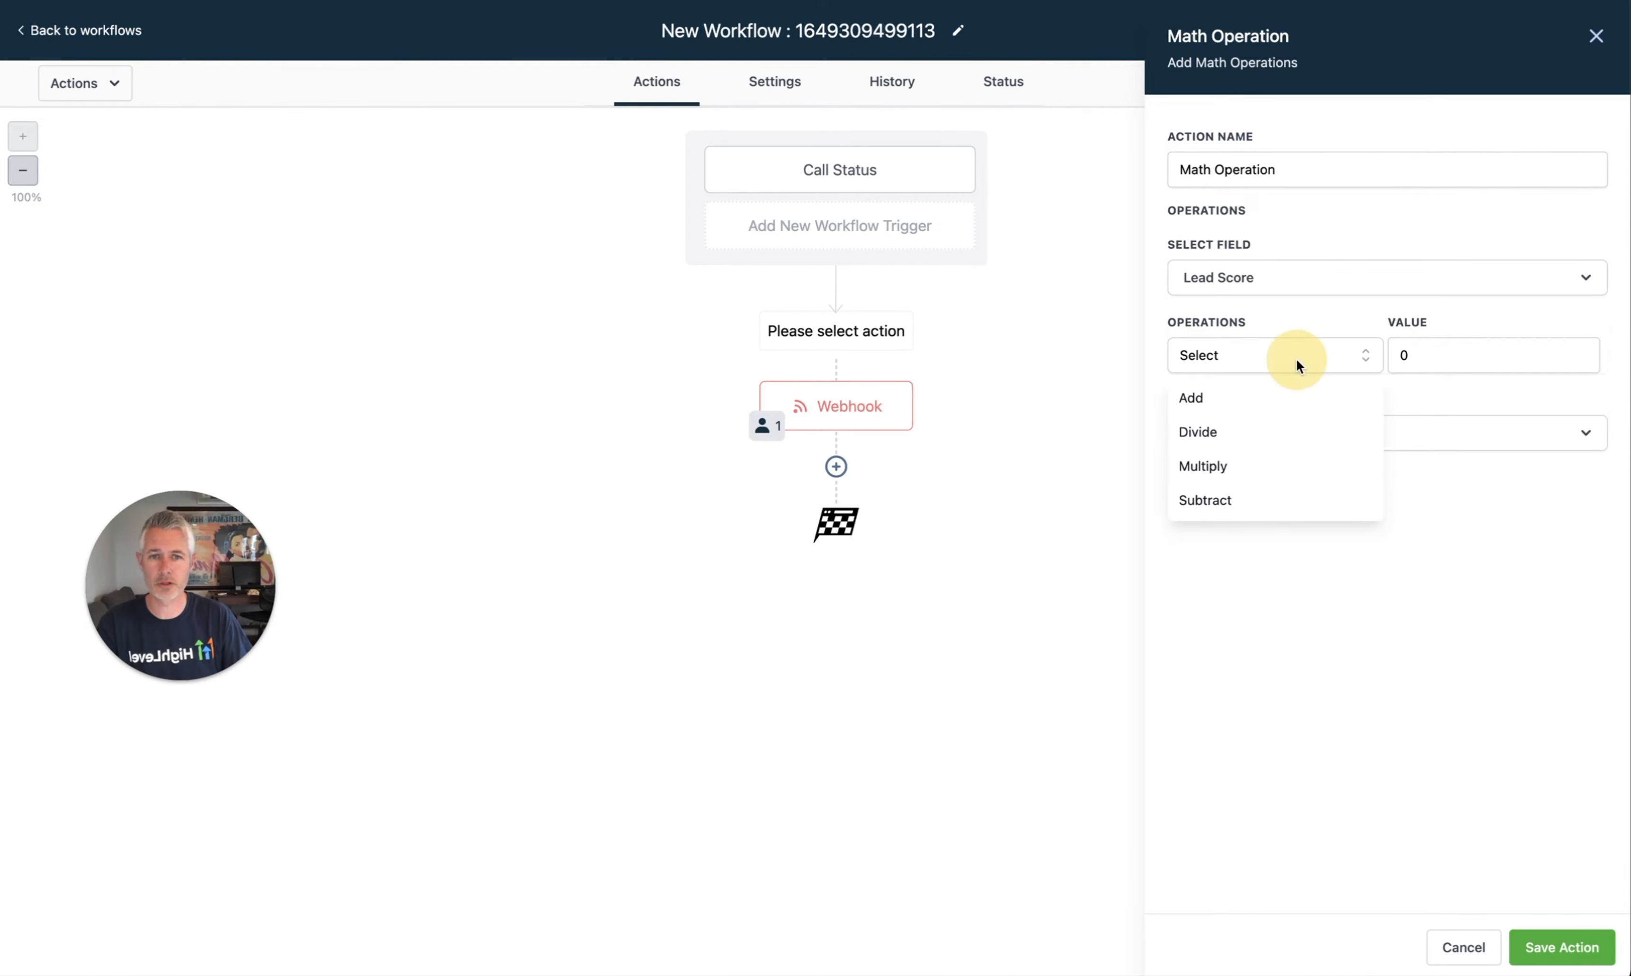
pyautogui.click(1288, 392)
pyautogui.click(1441, 350)
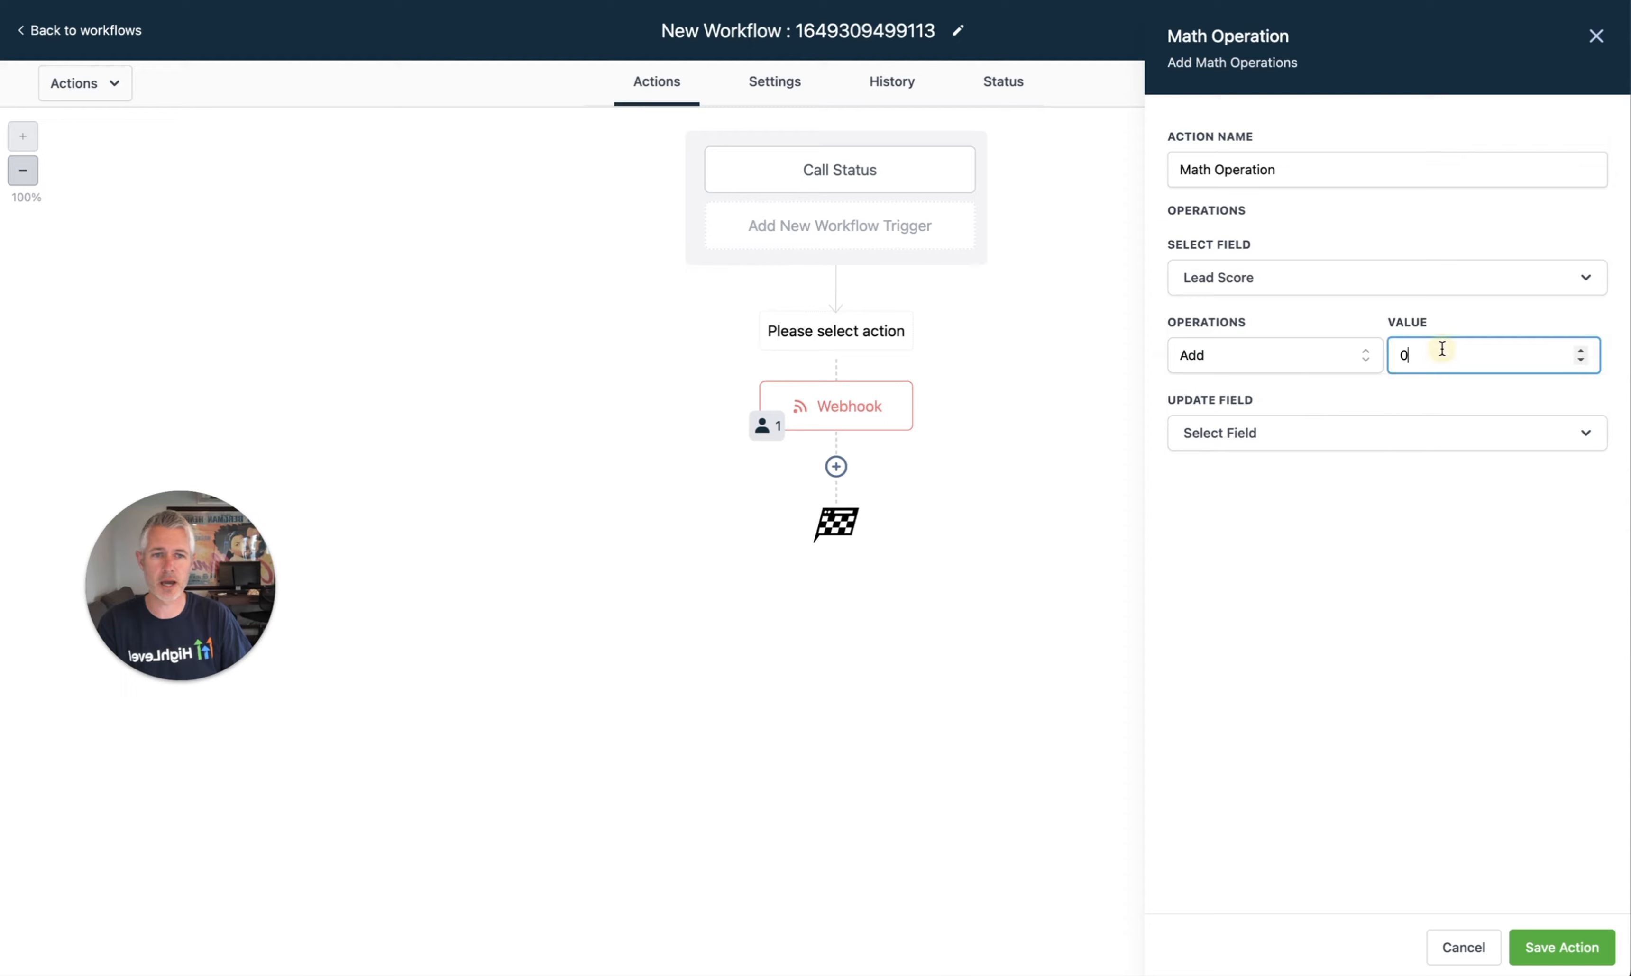
pyautogui.press('BackSpace')
pyautogui.write('5')
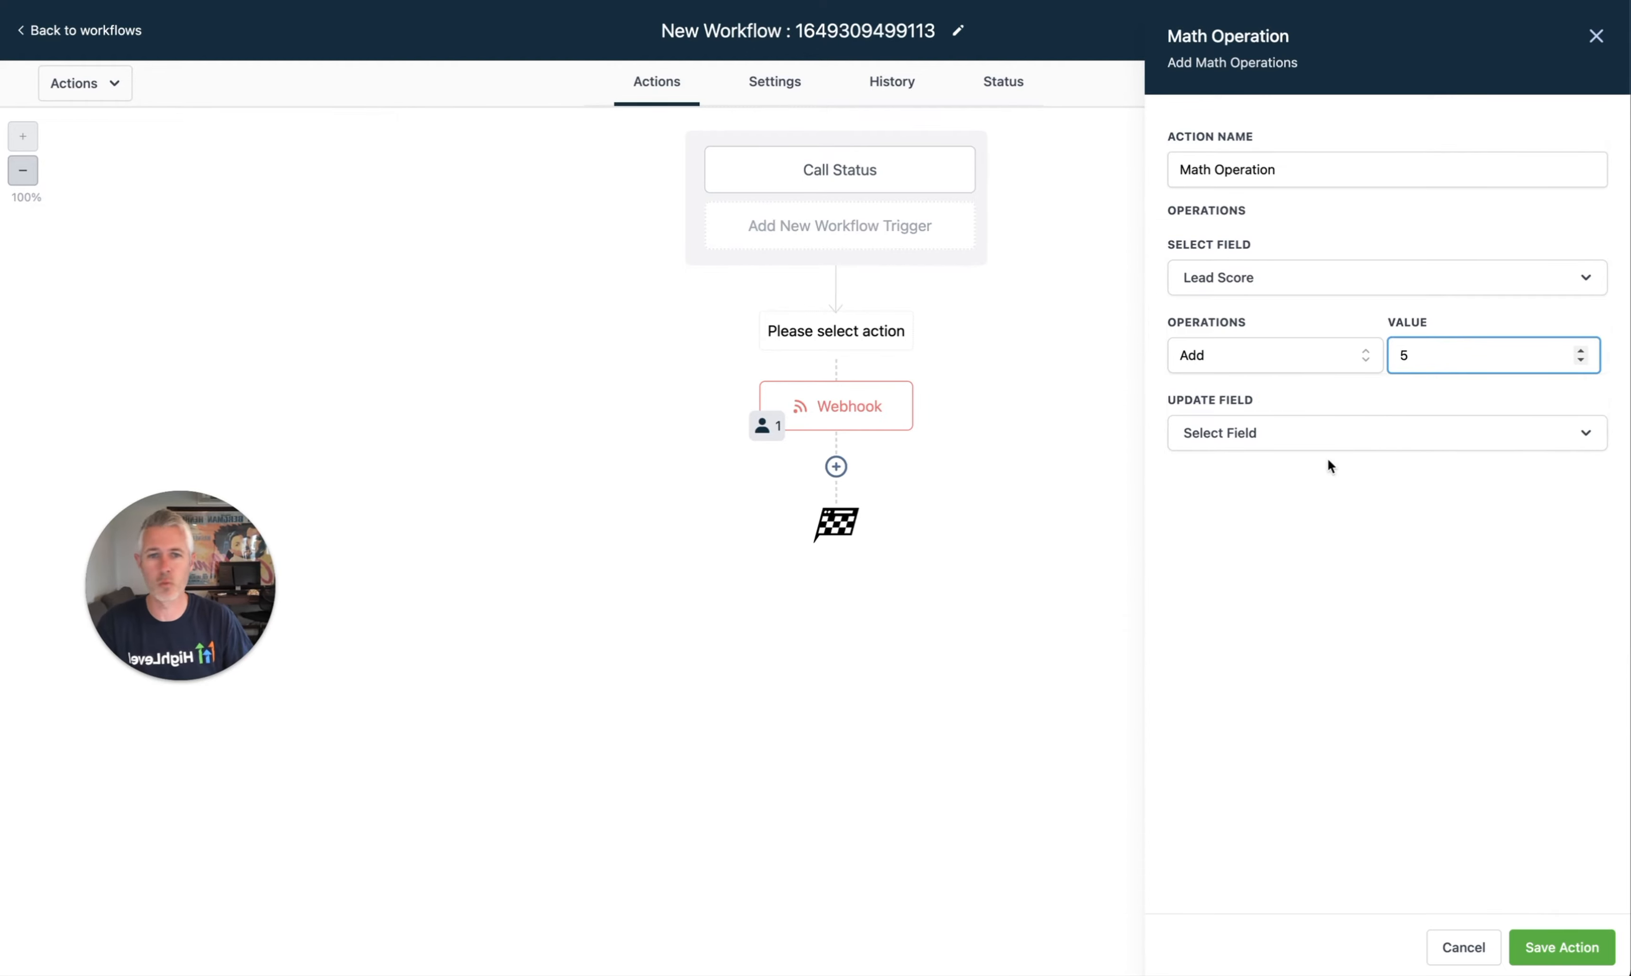
# - Choose Lead Score as the field the math operation updates, and save the action and the workflow
pyautogui.click(1335, 442)
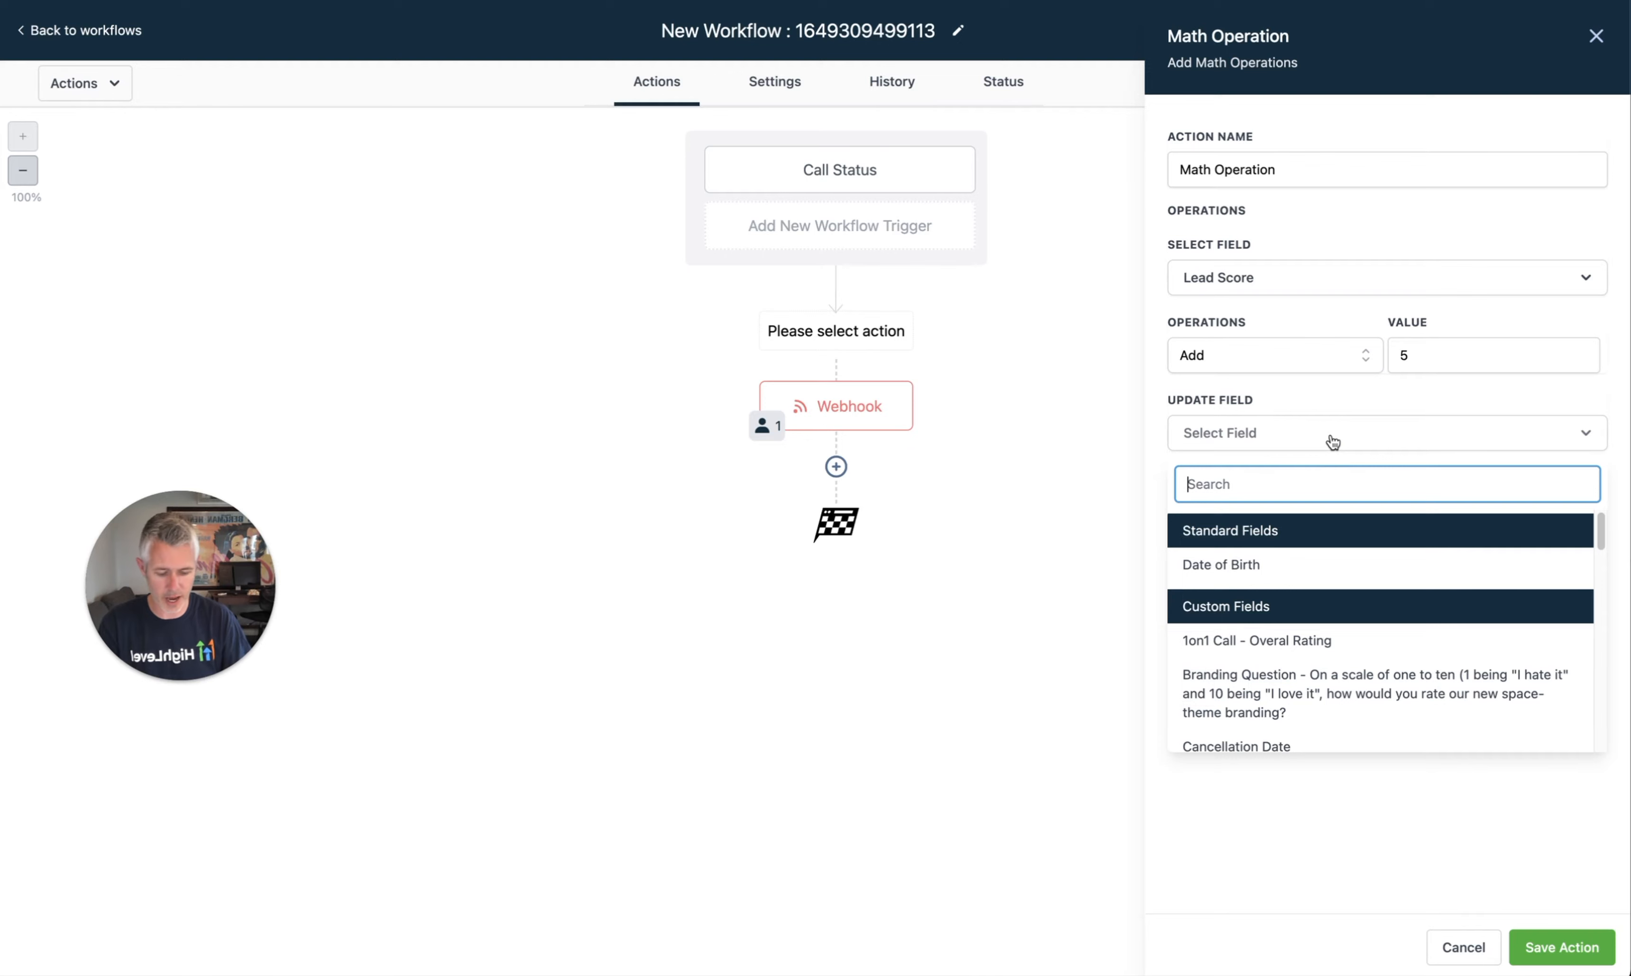
pyautogui.write('lead')
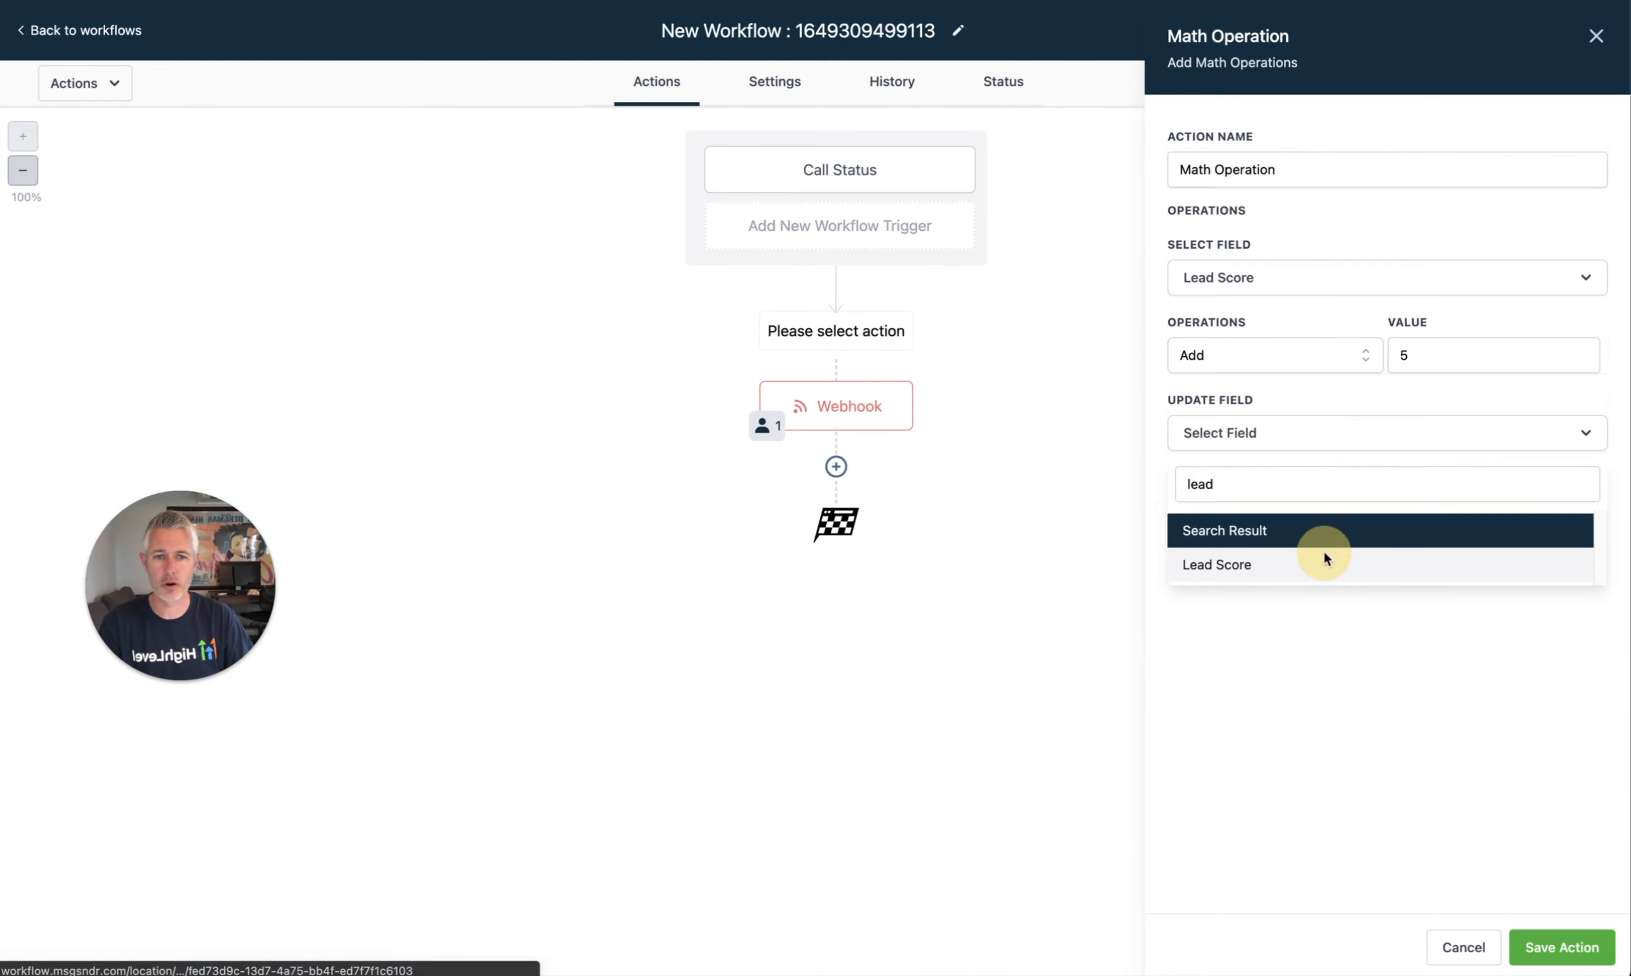
pyautogui.click(1336, 564)
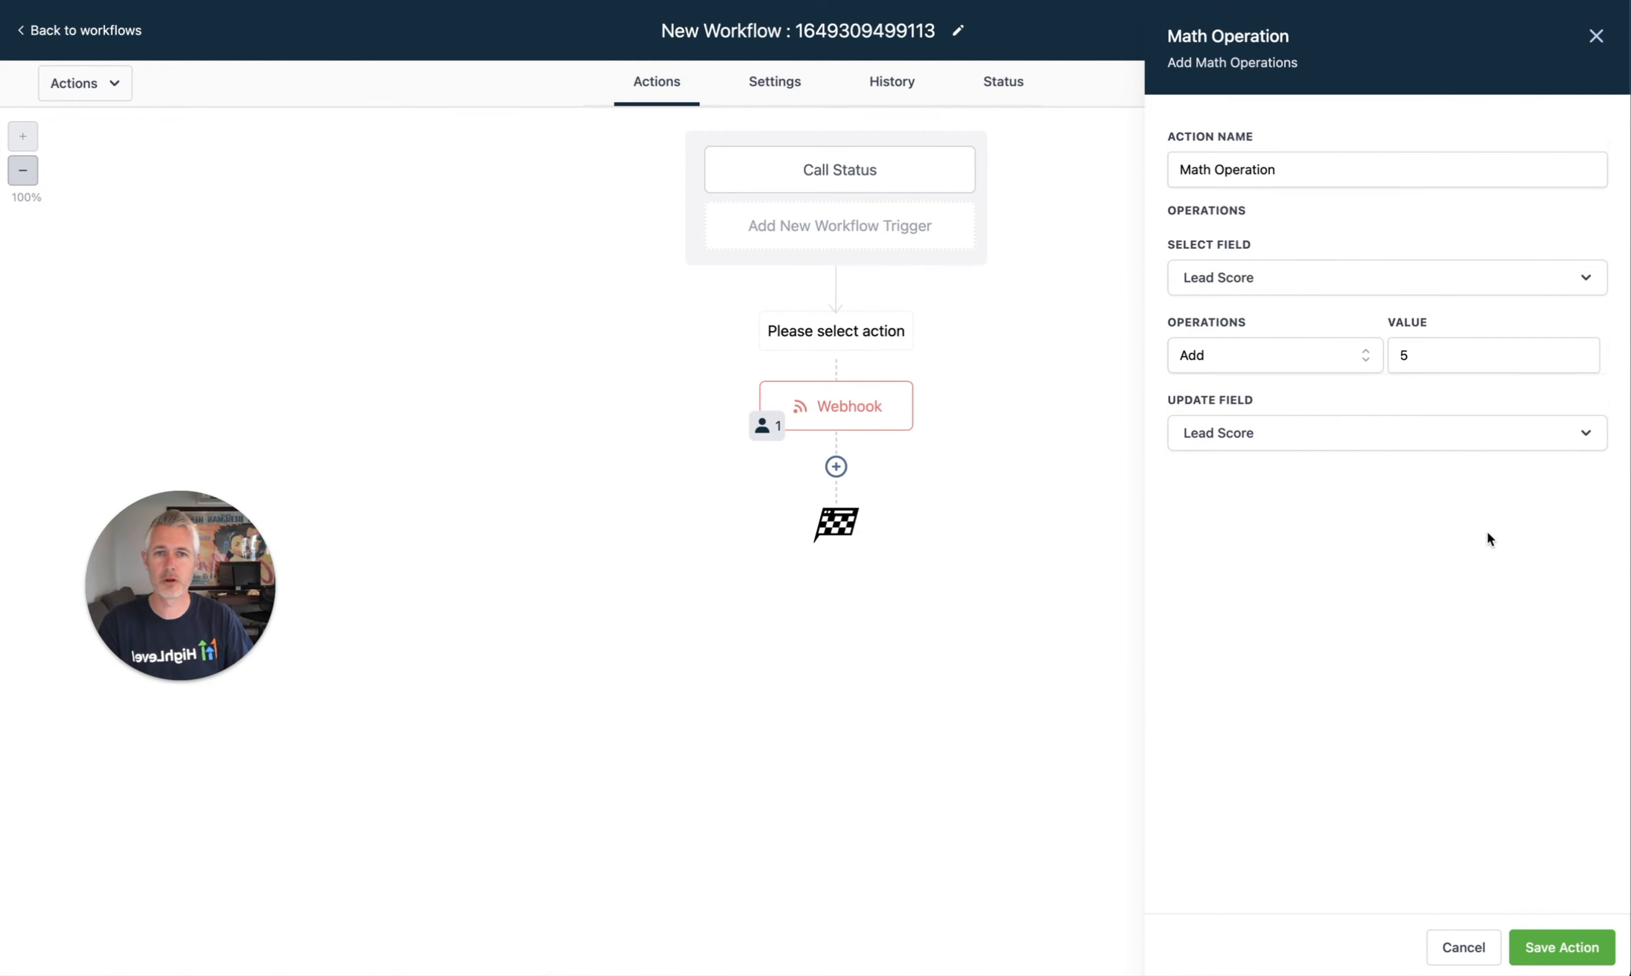
pyautogui.click(1568, 950)
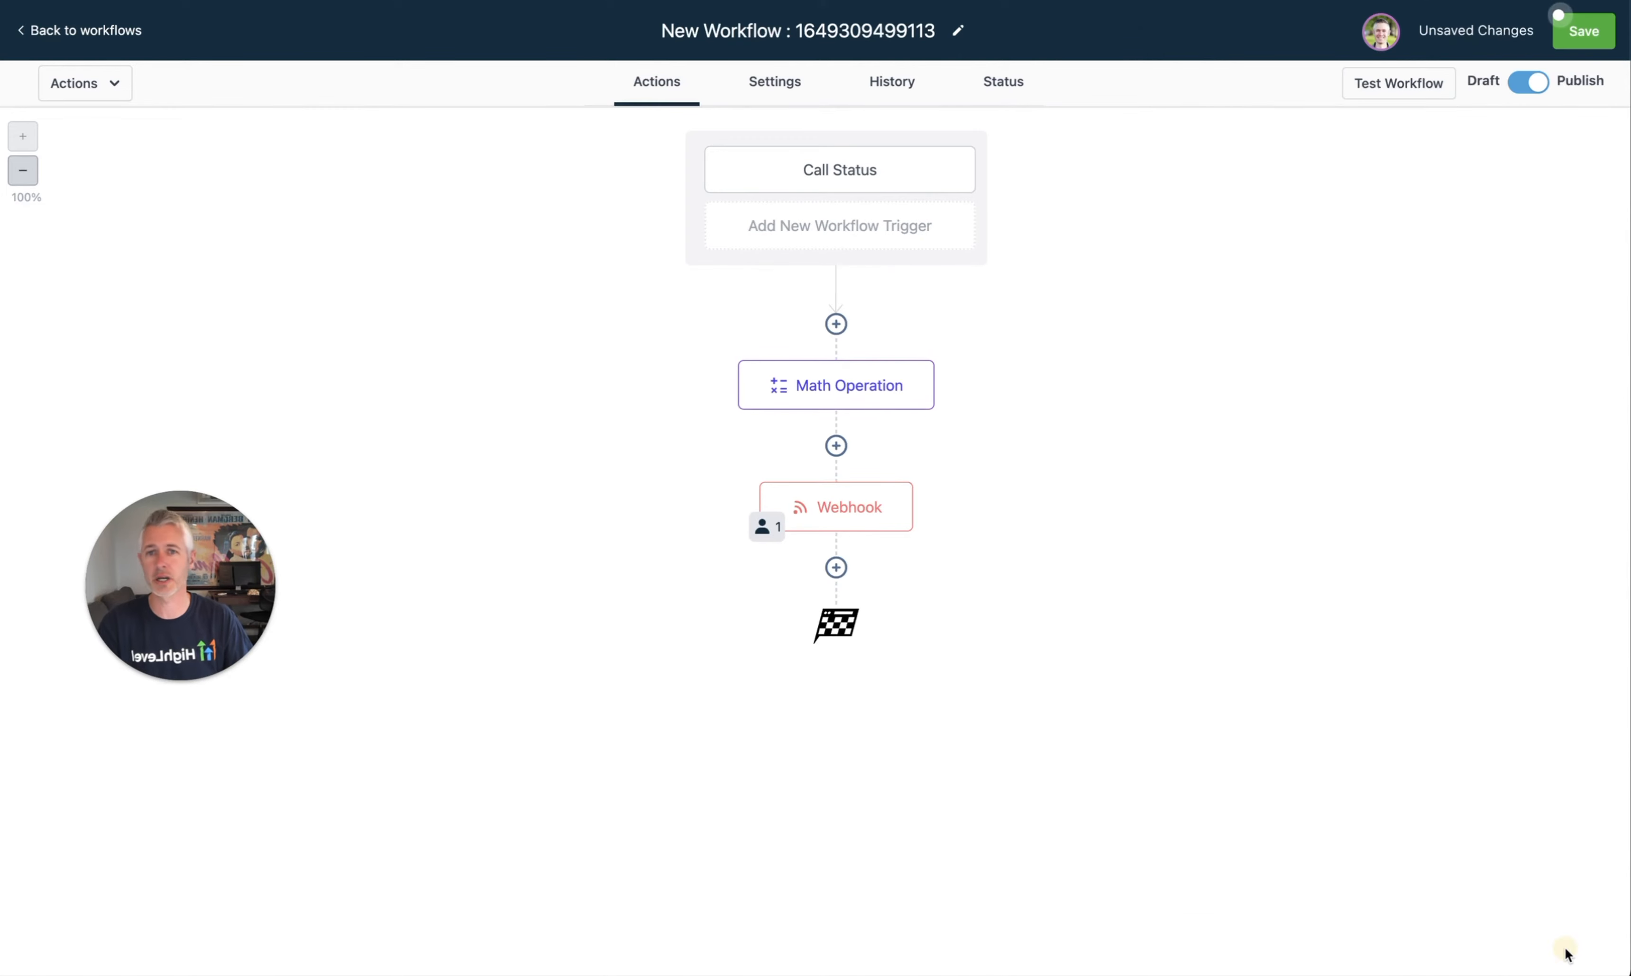
pyautogui.click(1588, 31)
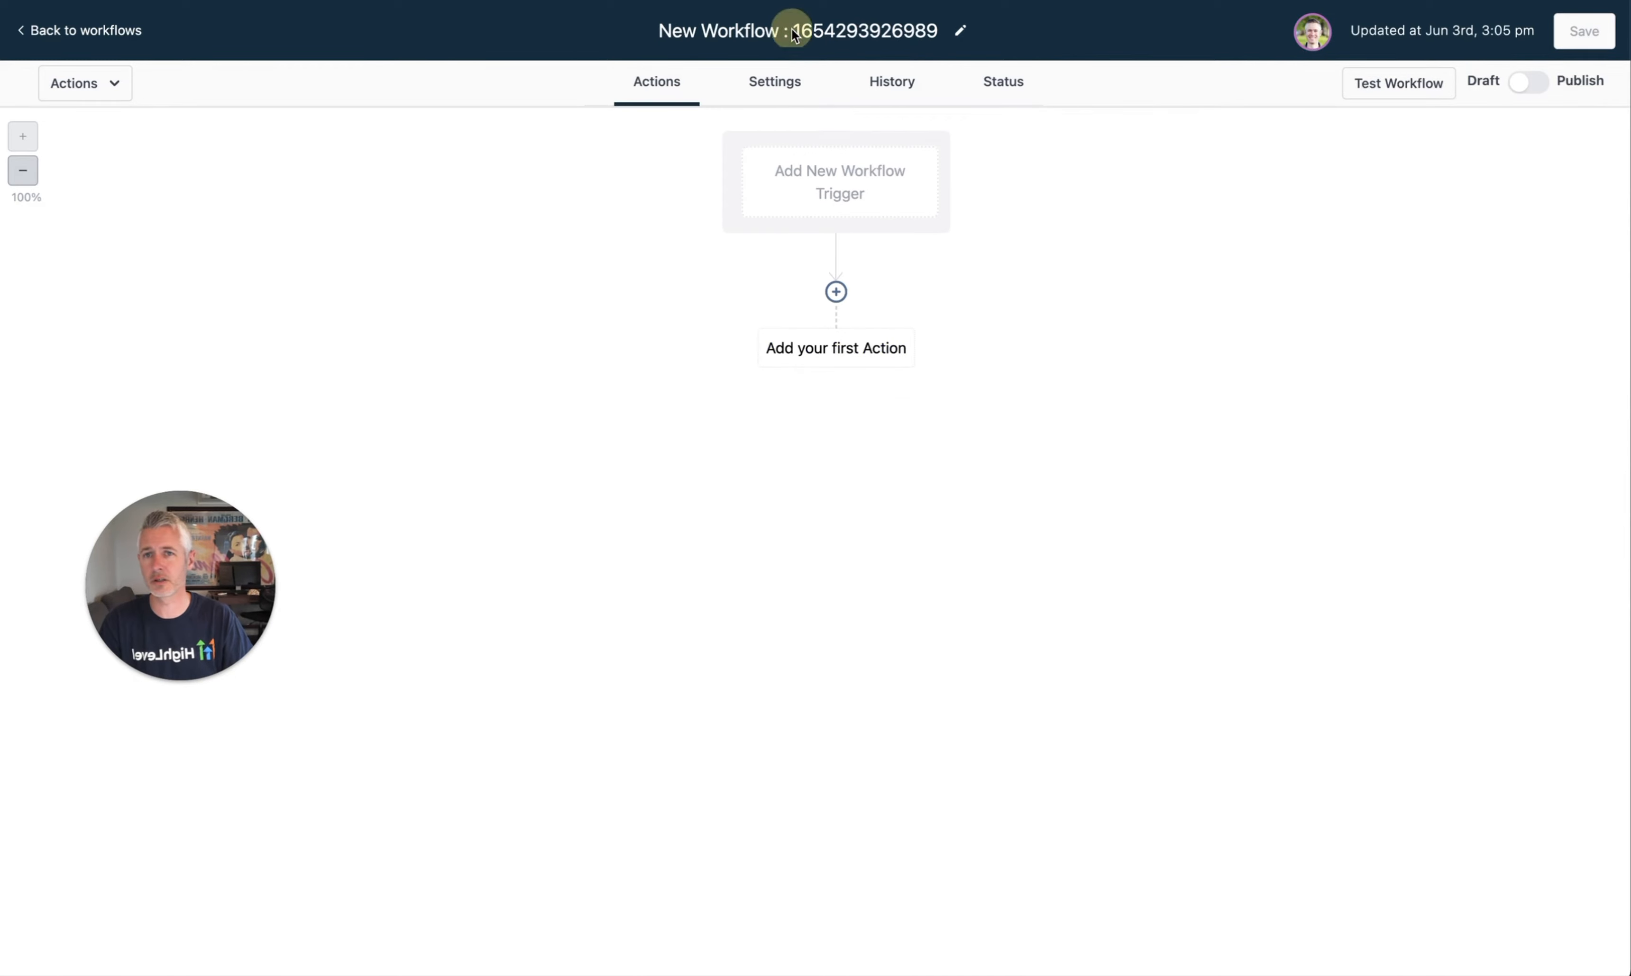
# - Rename the new empty workflow as "Contact Lead Score is 5 or Greater"
pyautogui.click(972, 29)
pyautogui.click(960, 31)
pyautogui.press('super+a')
pyautogui.click(918, 33)
pyautogui.press('super+a')
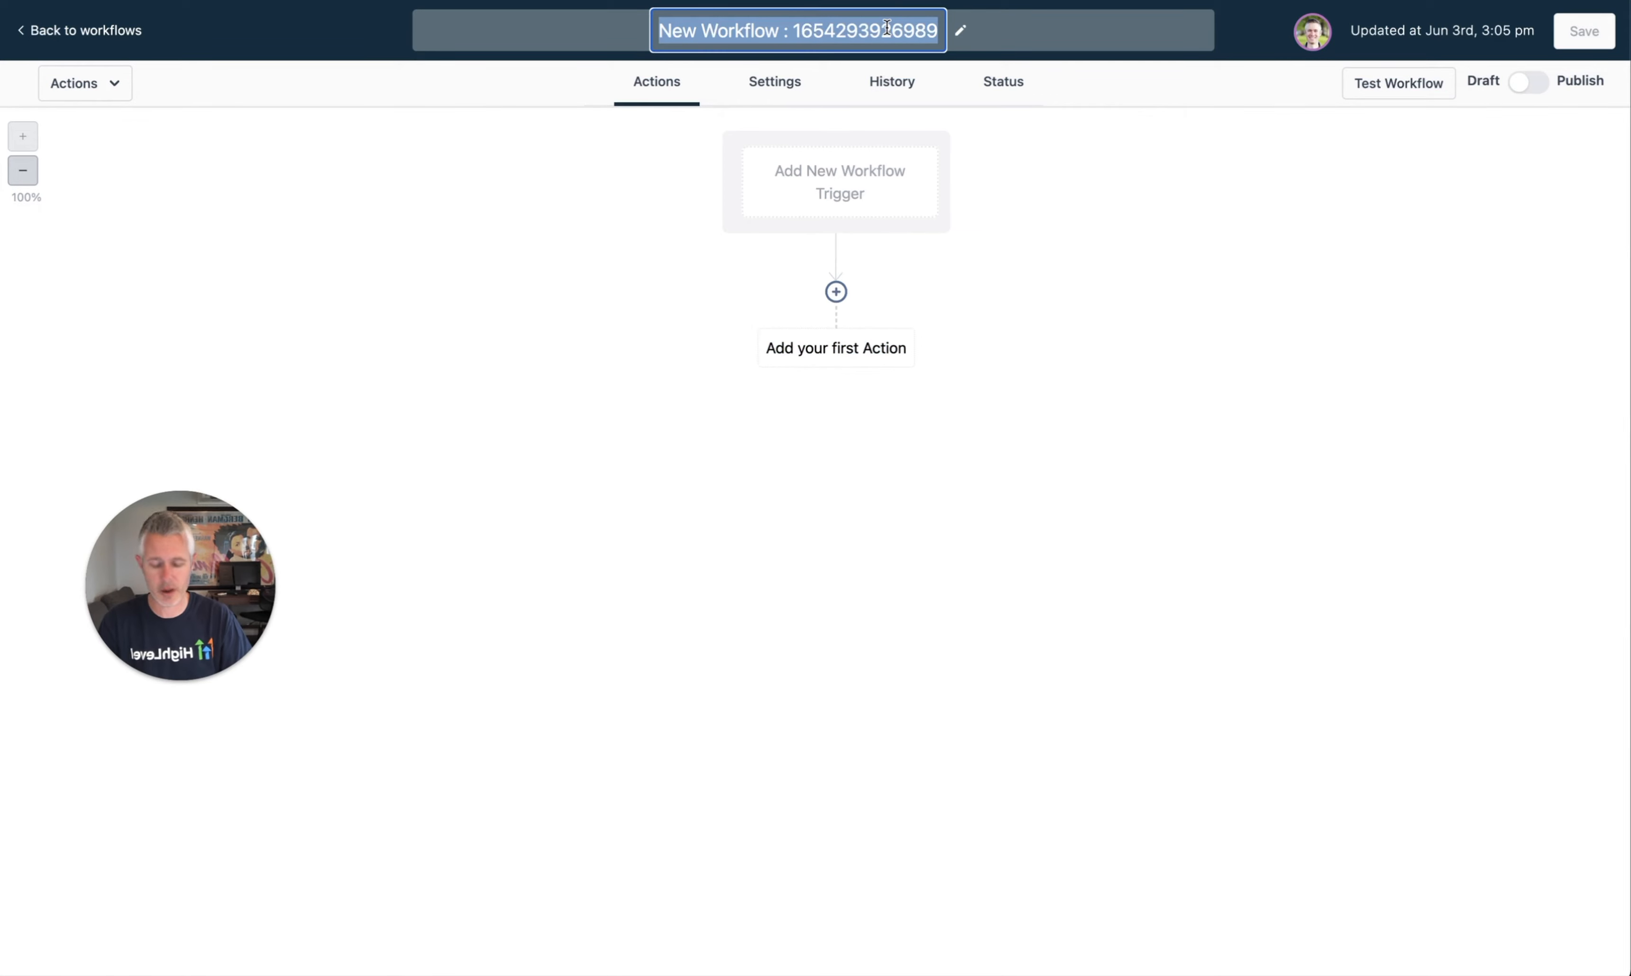
pyautogui.write('Contact S')
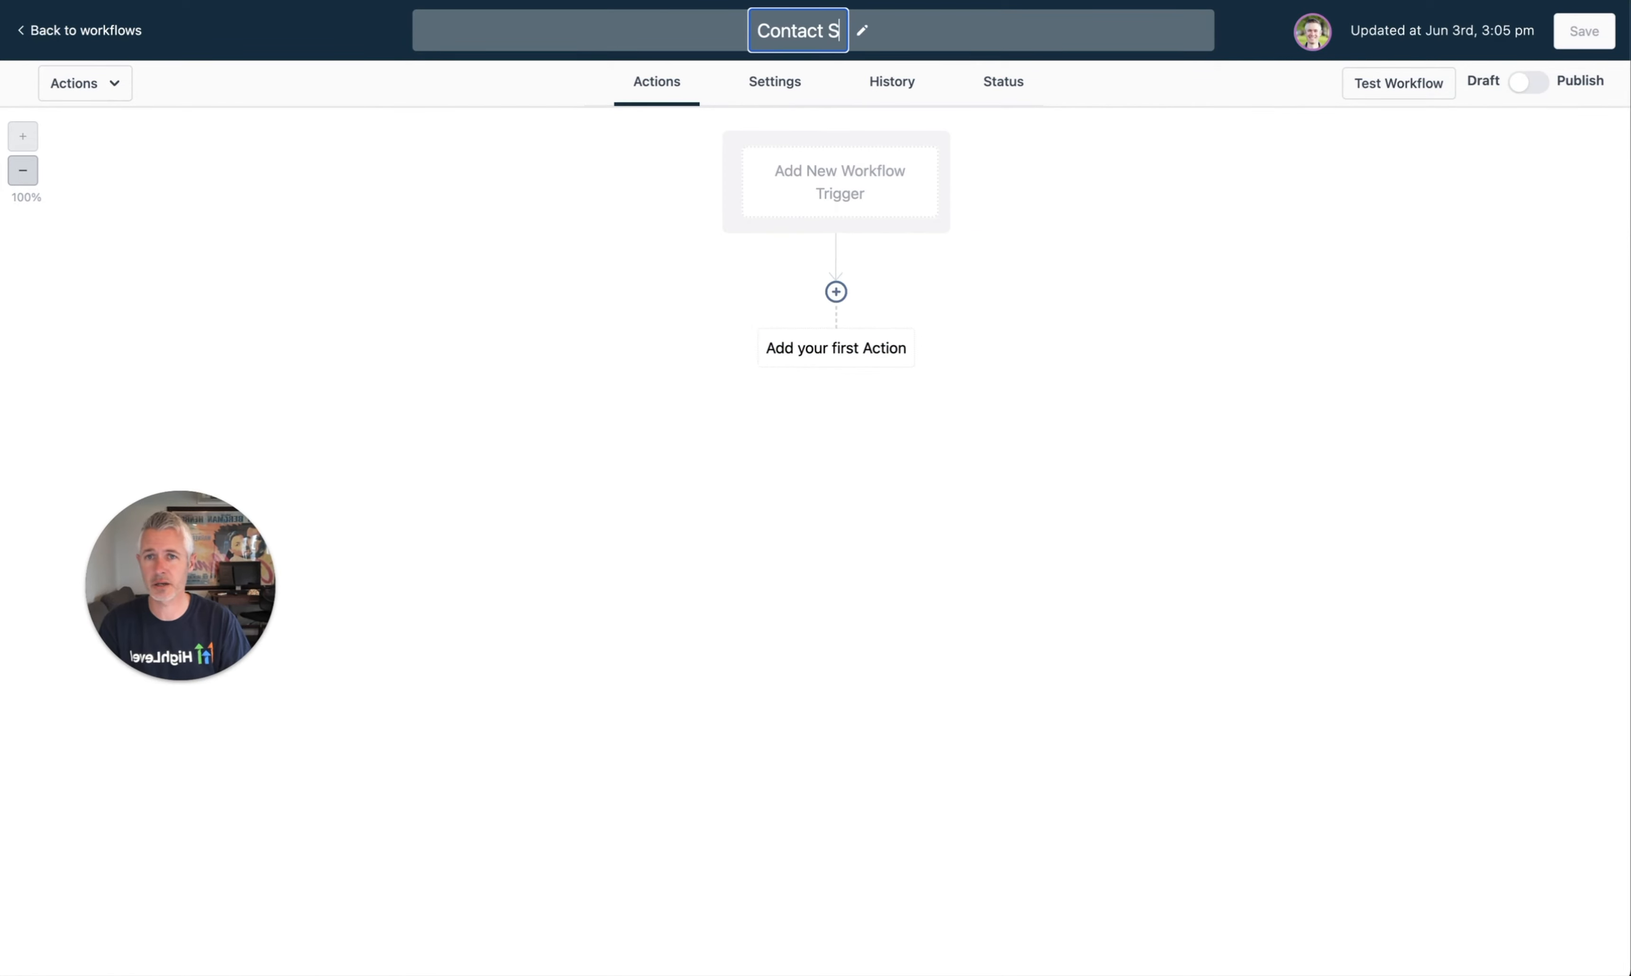
pyautogui.press('BackSpace')
pyautogui.write('Lead ')
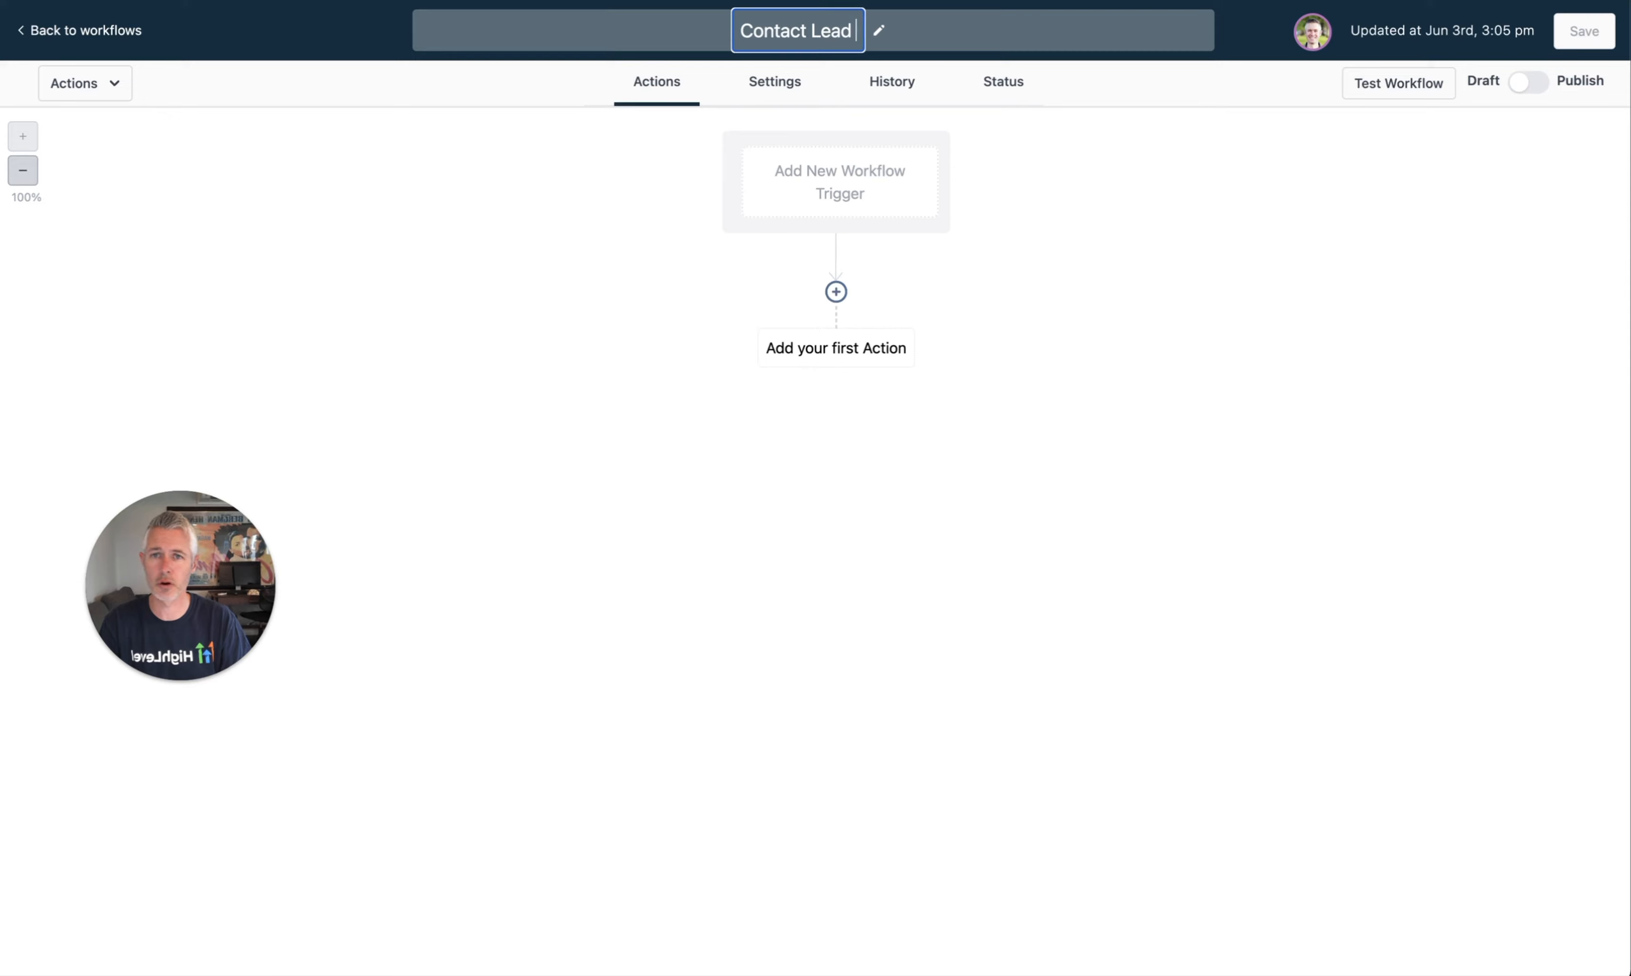
pyautogui.write('Score is 5')
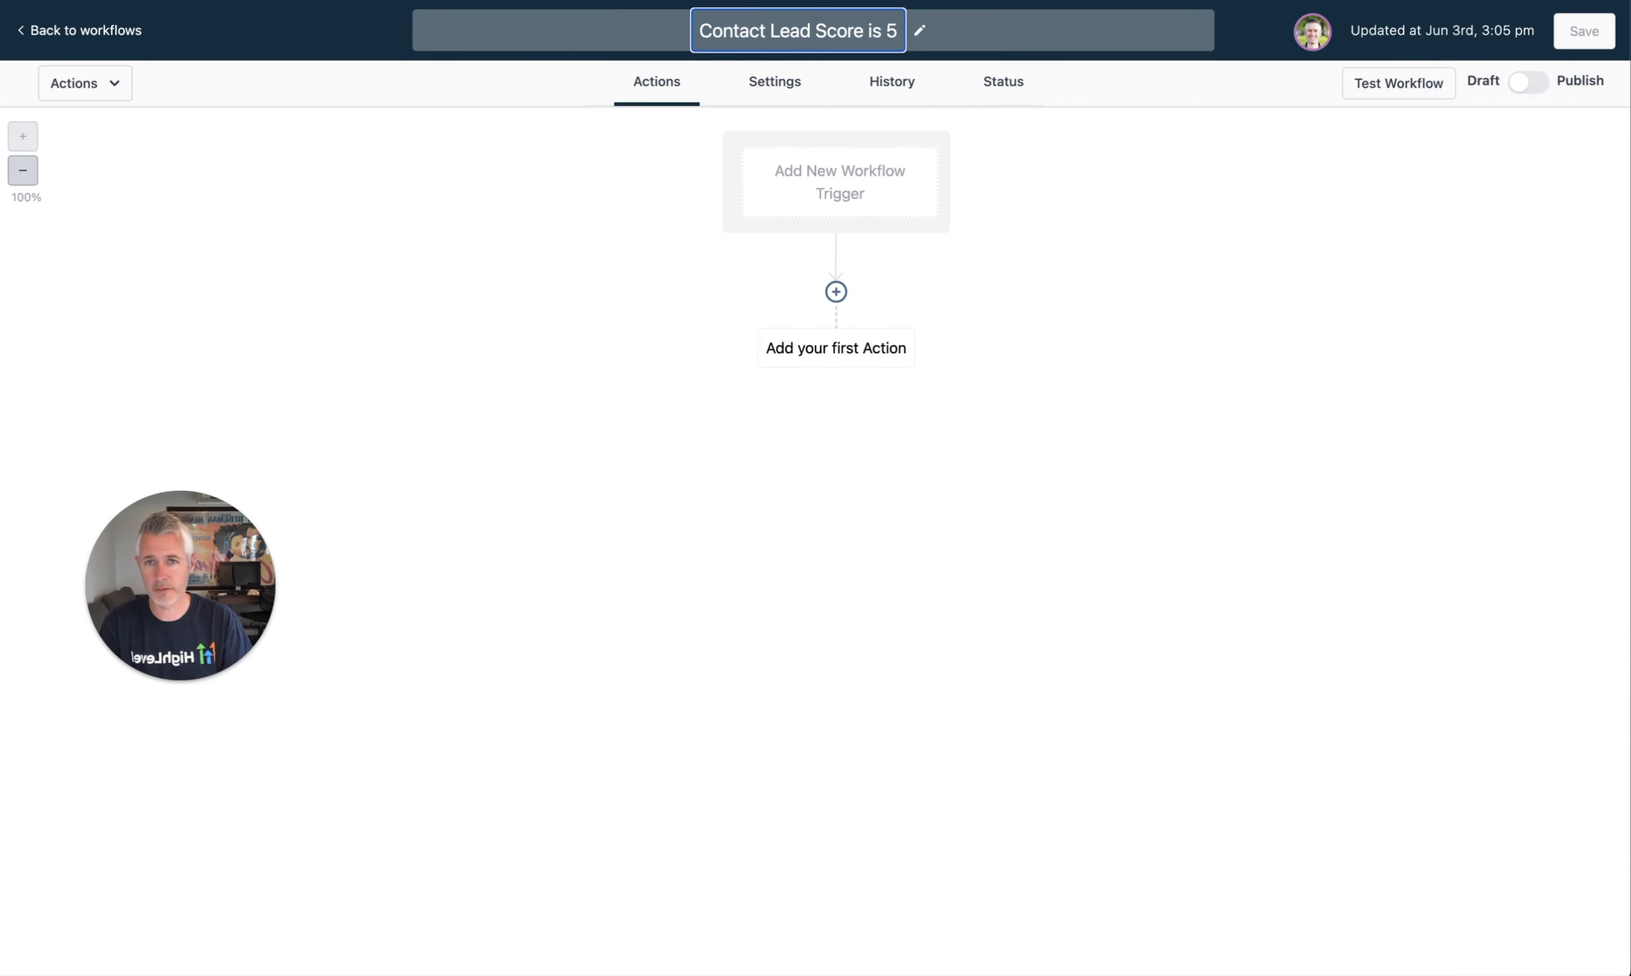
pyautogui.write(' or Greater')
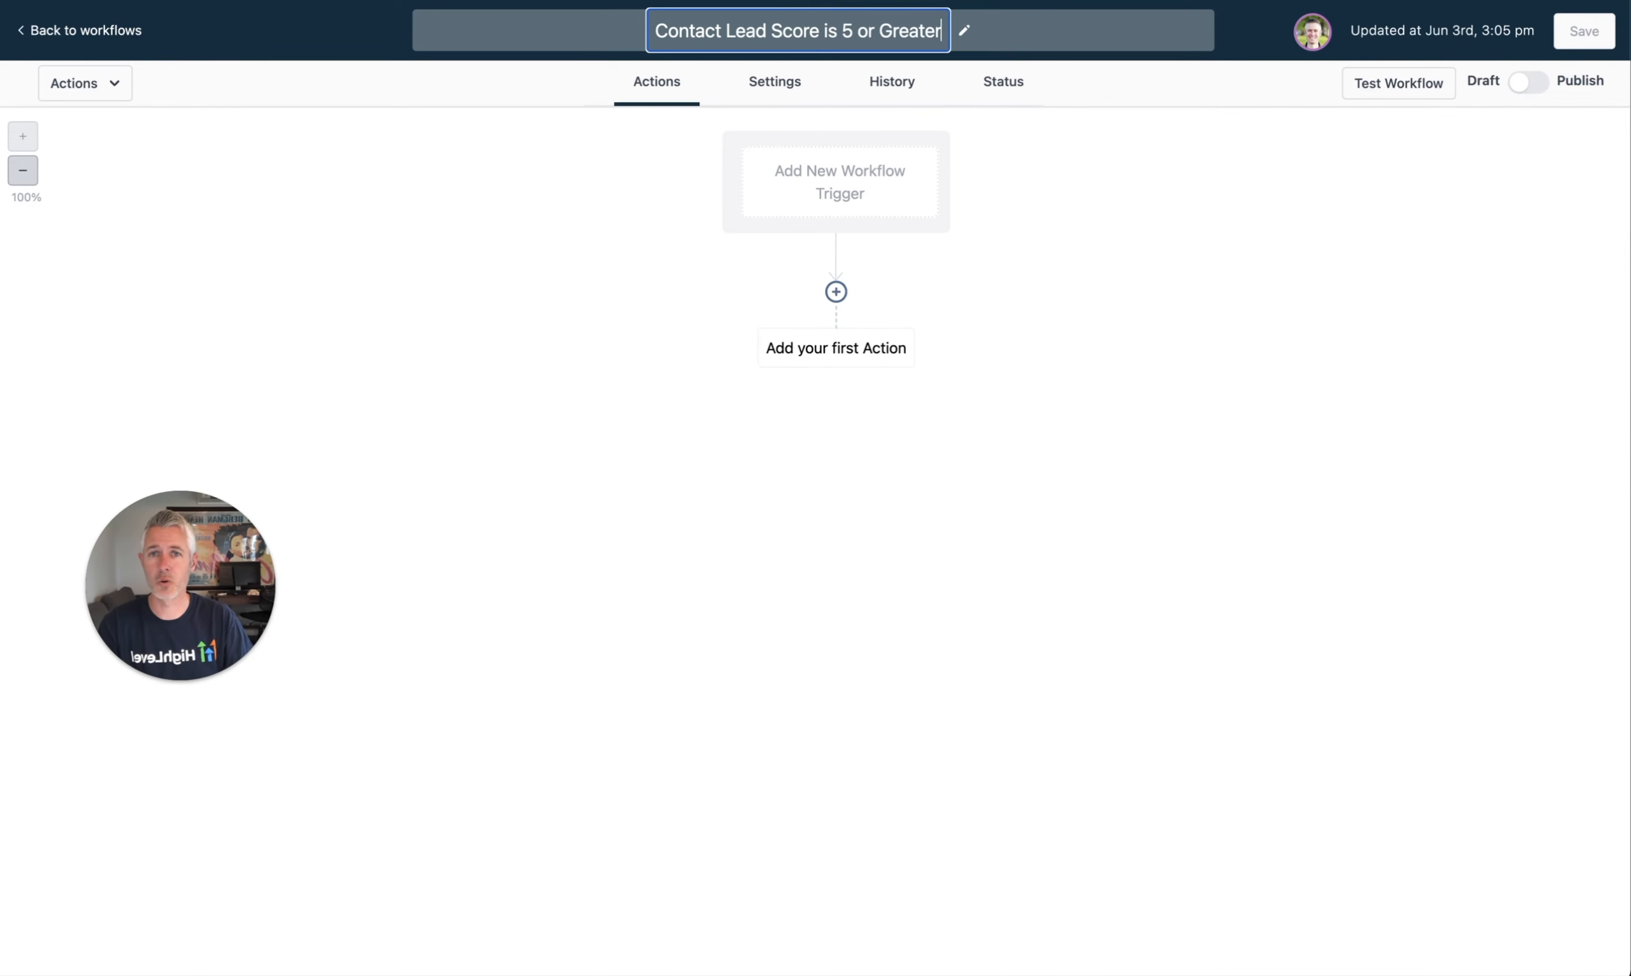
pyautogui.click(1085, 265)
# - Add a Contact Changed trigger to the workflow and save it
pyautogui.click(818, 190)
pyautogui.click(1226, 173)
pyautogui.click(1183, 365)
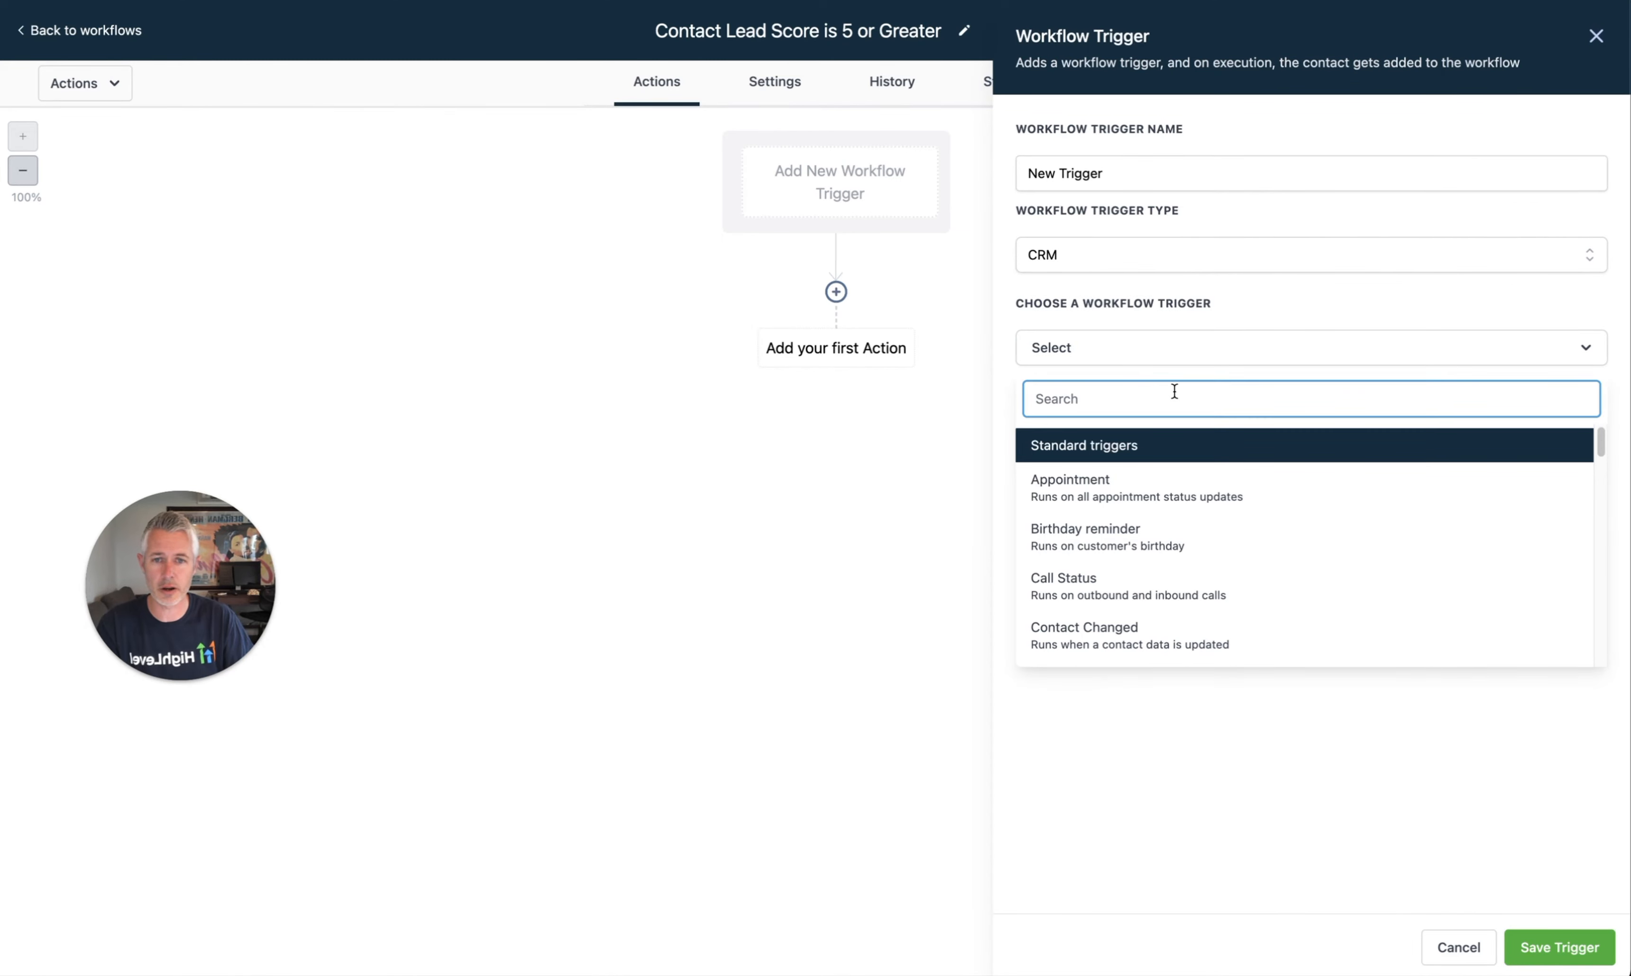
pyautogui.write('cont')
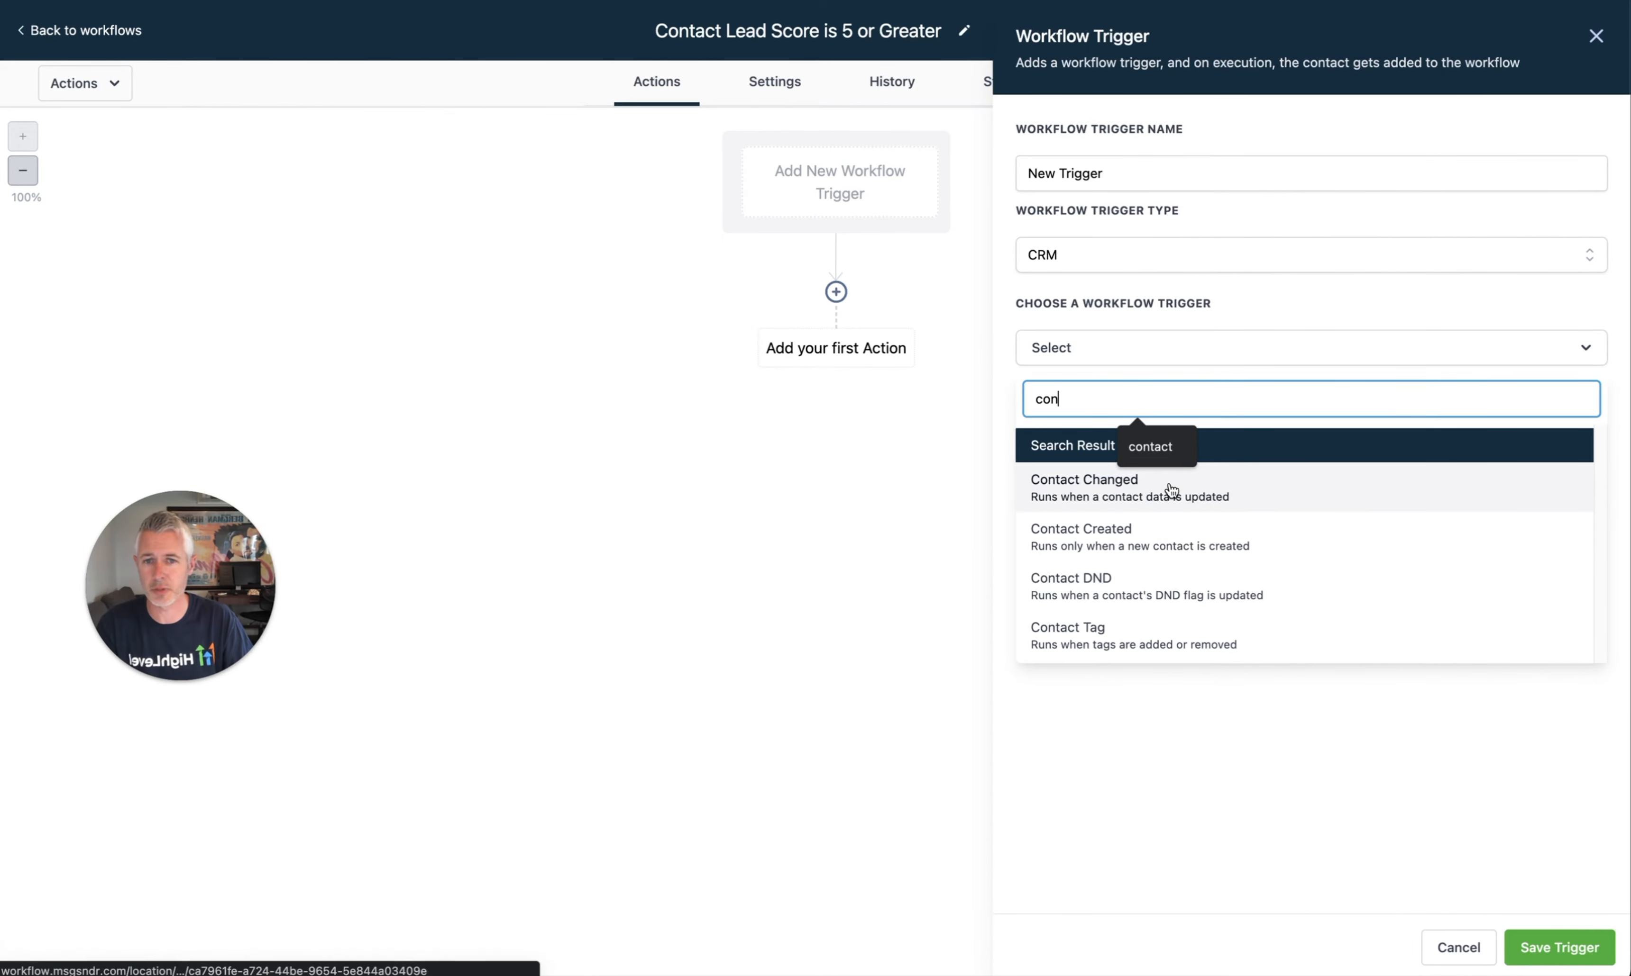
pyautogui.click(1169, 486)
pyautogui.click(1545, 952)
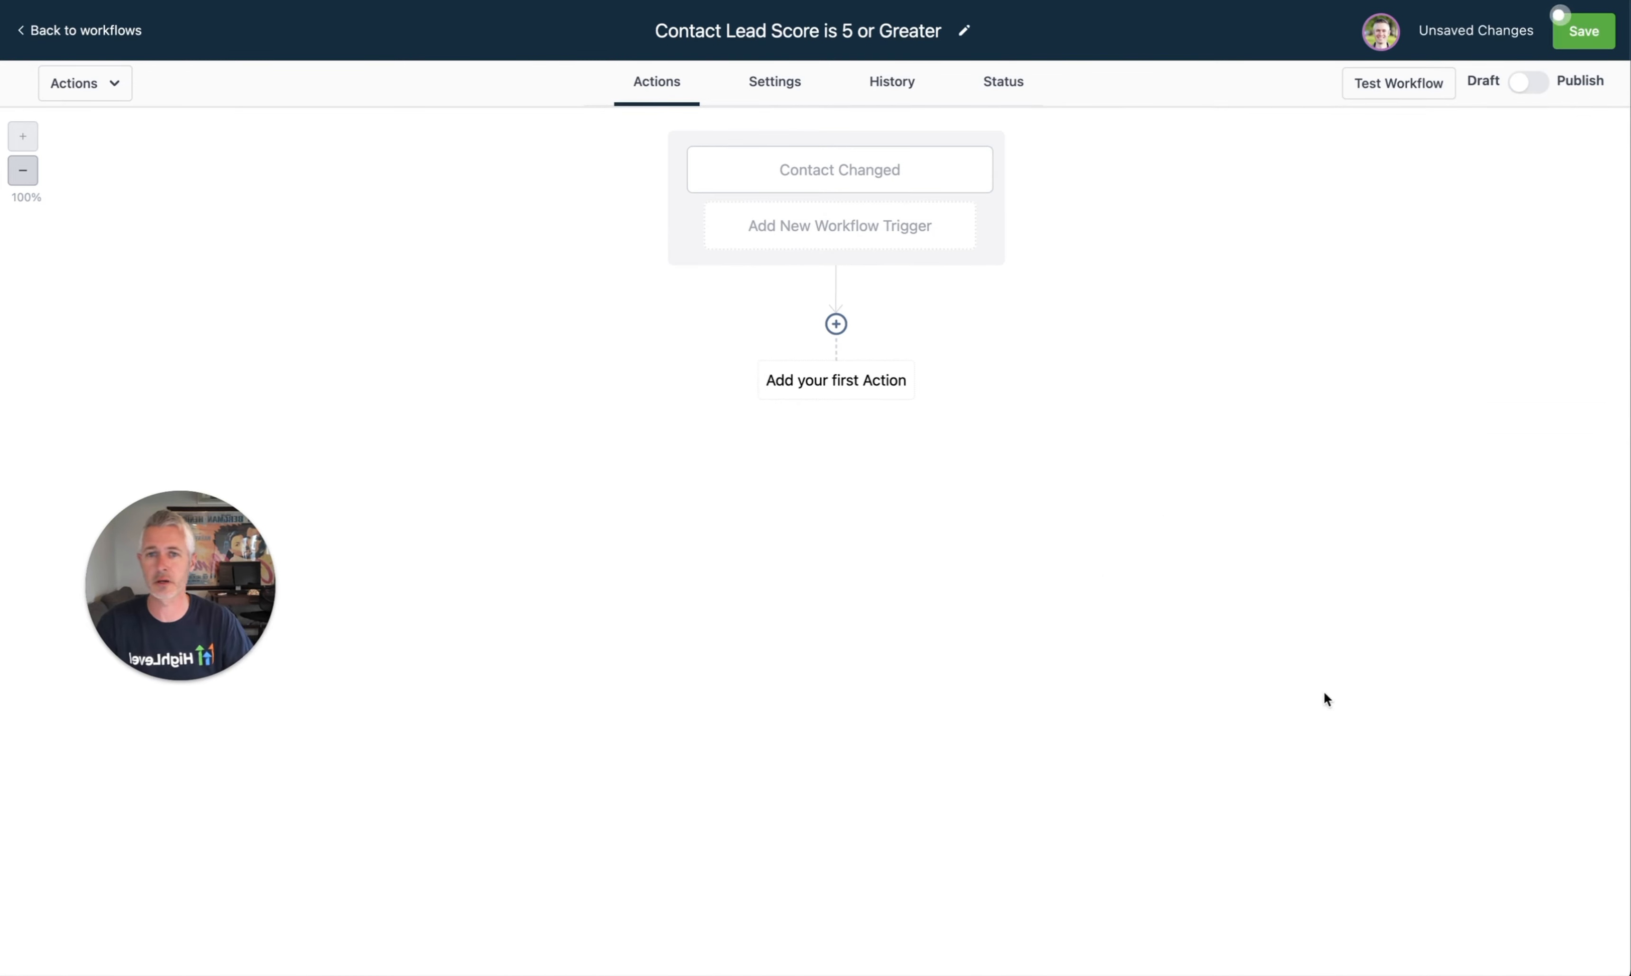
# - Add an "if" condition as the first action of the workflow, below the Contact Changed trigger
pyautogui.click(835, 324)
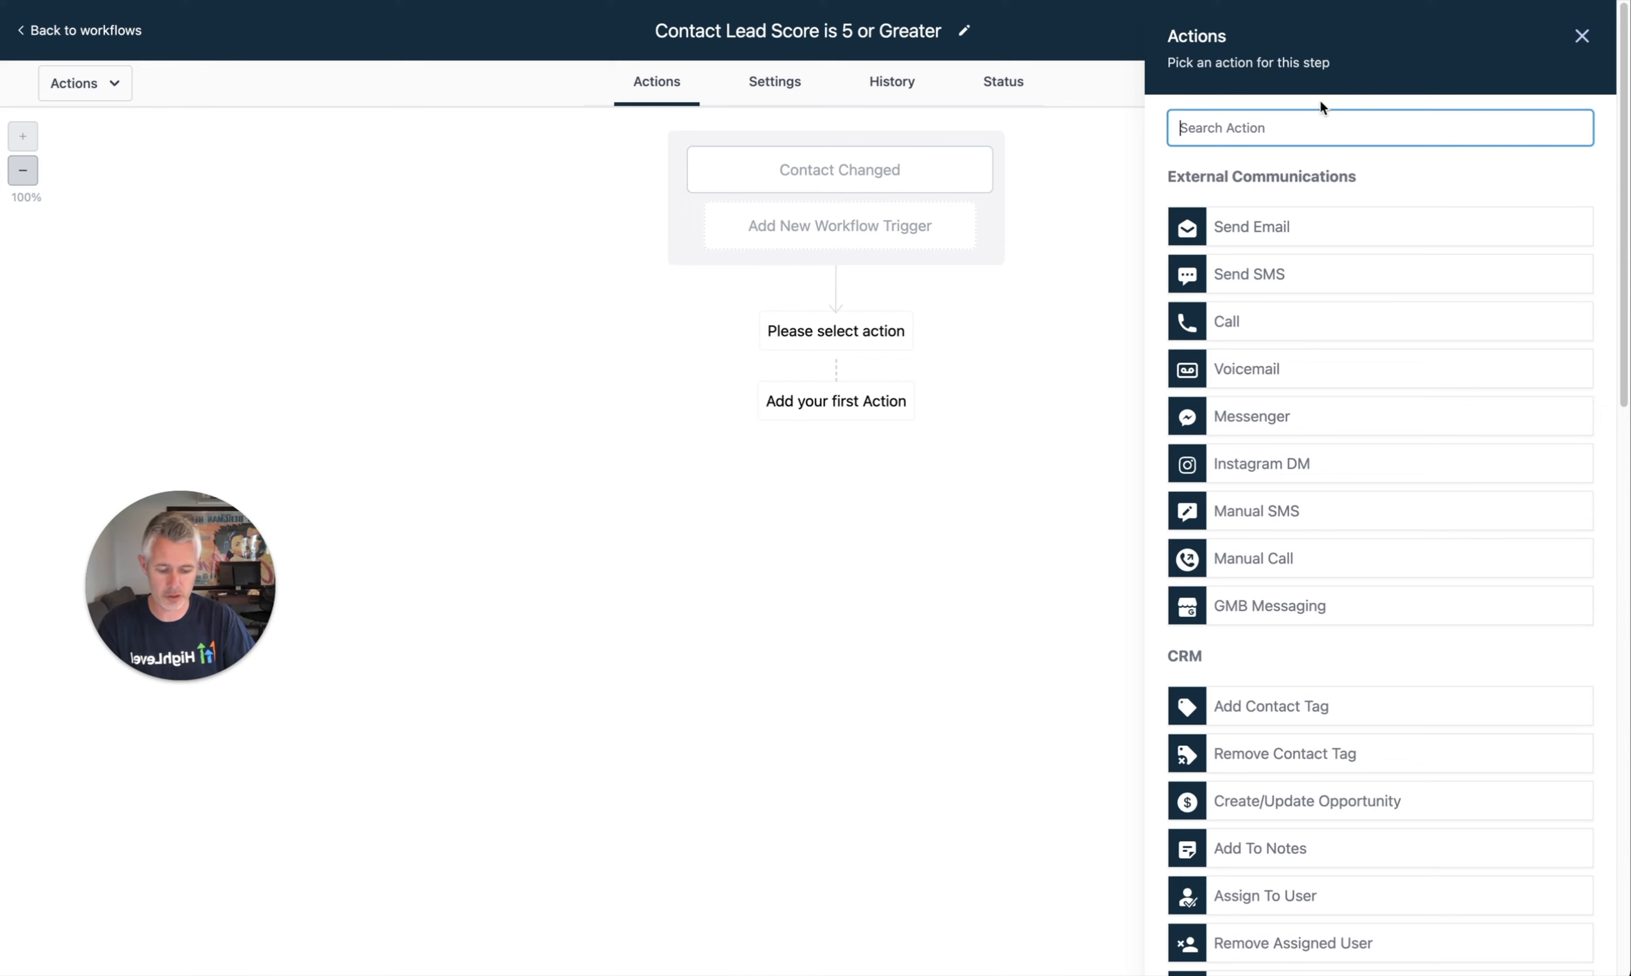
pyautogui.write('if')
pyautogui.click(1270, 265)
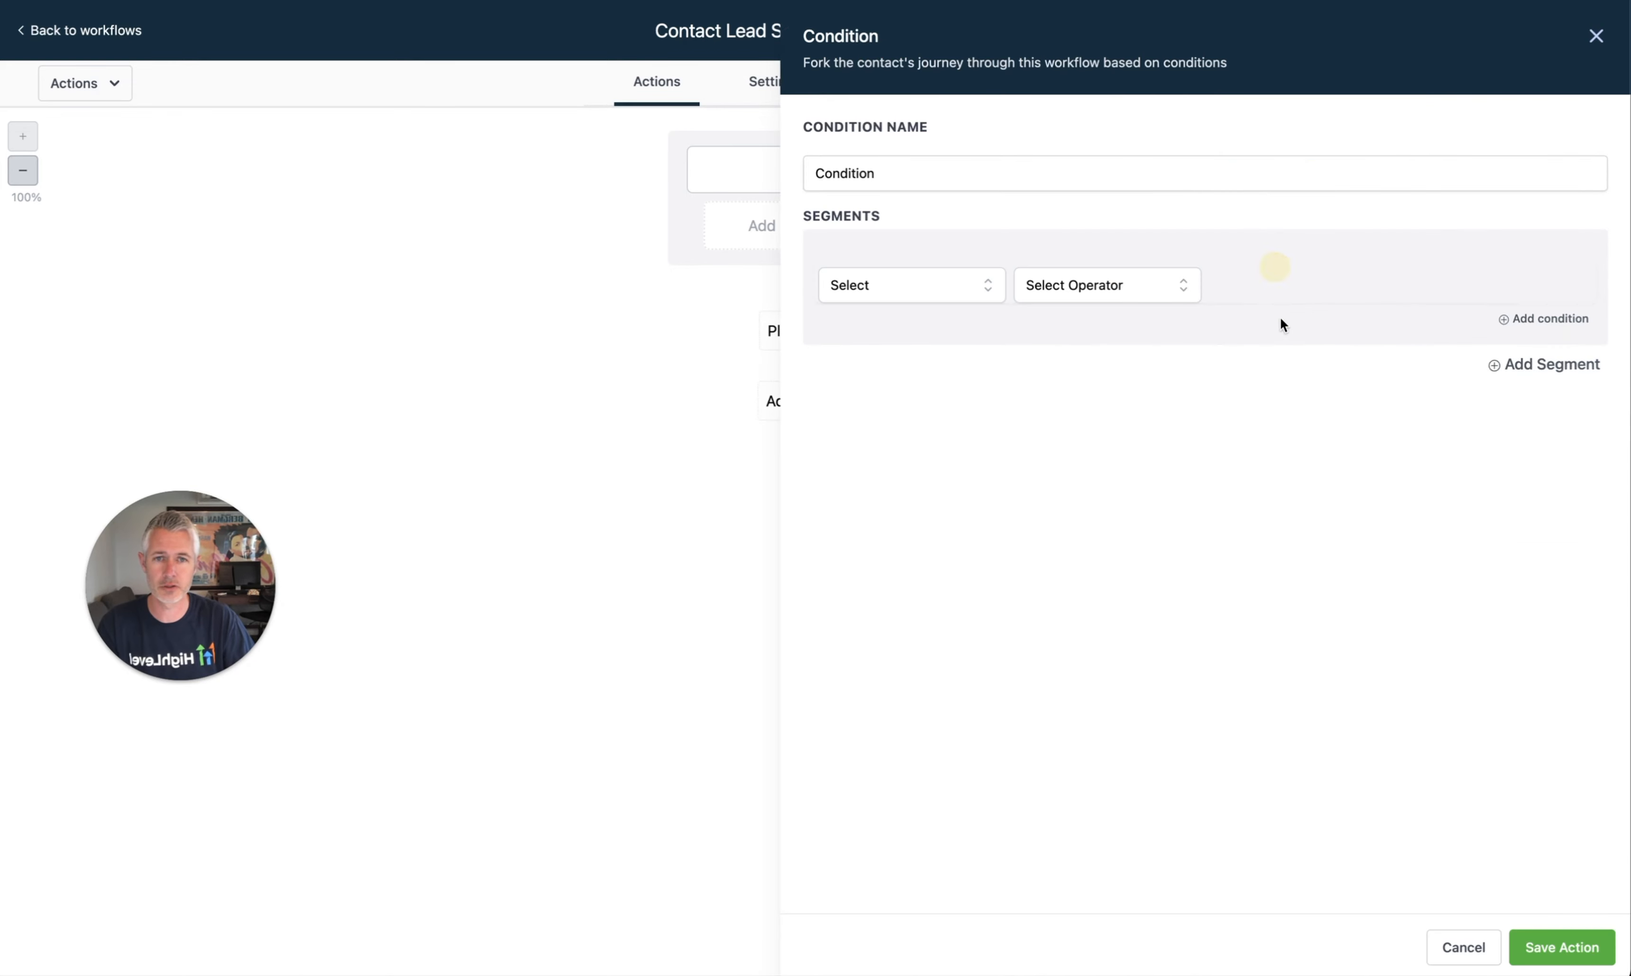
# - Choose the Lead Score custom field as the field checked by the condition's segment
pyautogui.click(967, 286)
pyautogui.click(935, 326)
pyautogui.click(1092, 281)
pyautogui.click(886, 282)
pyautogui.scroll(-10, 894, 456)
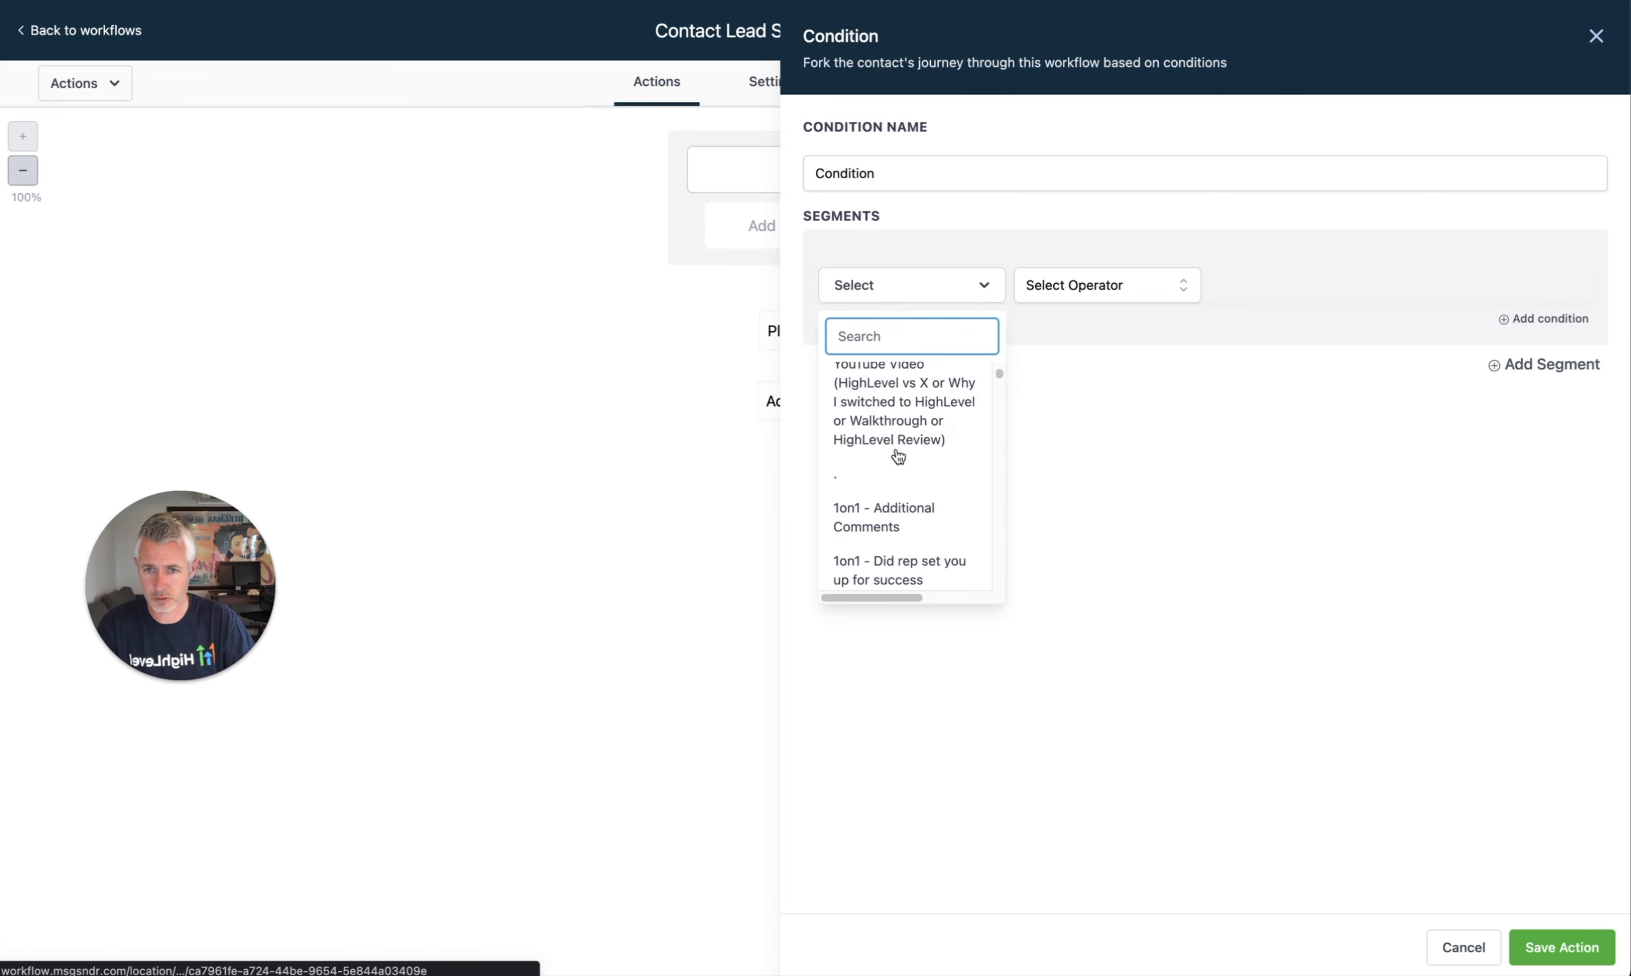
pyautogui.write('d sco')
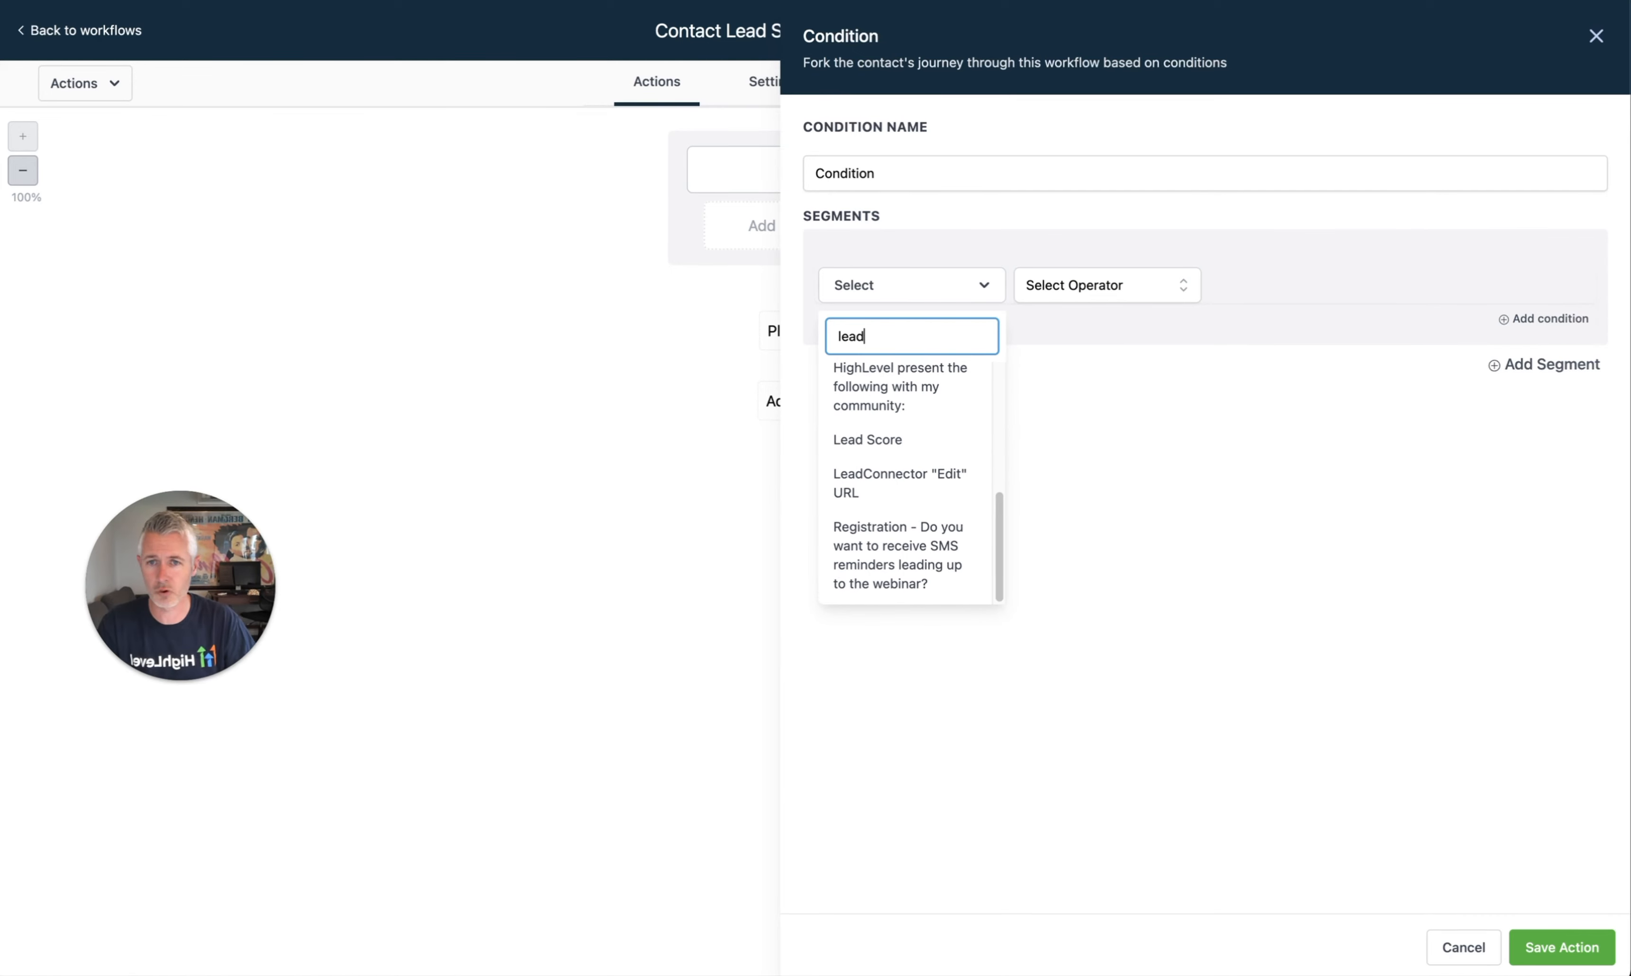
pyautogui.click(898, 430)
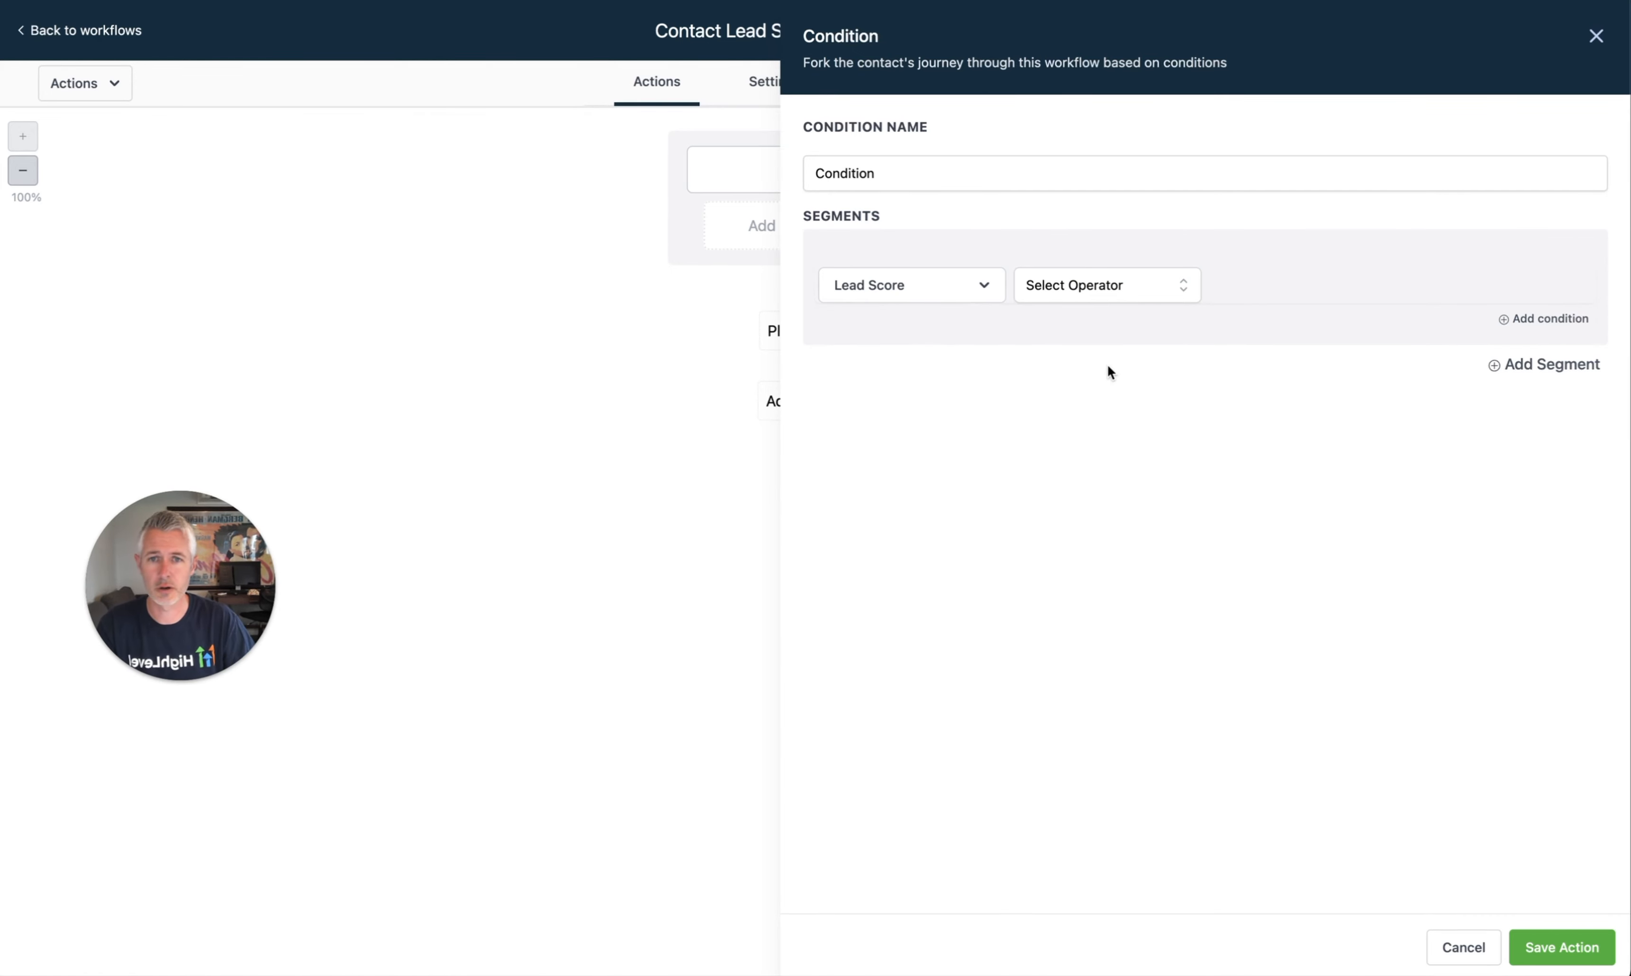
# - Set the Lead Score condition to >= 5 and save the action
pyautogui.click(1093, 285)
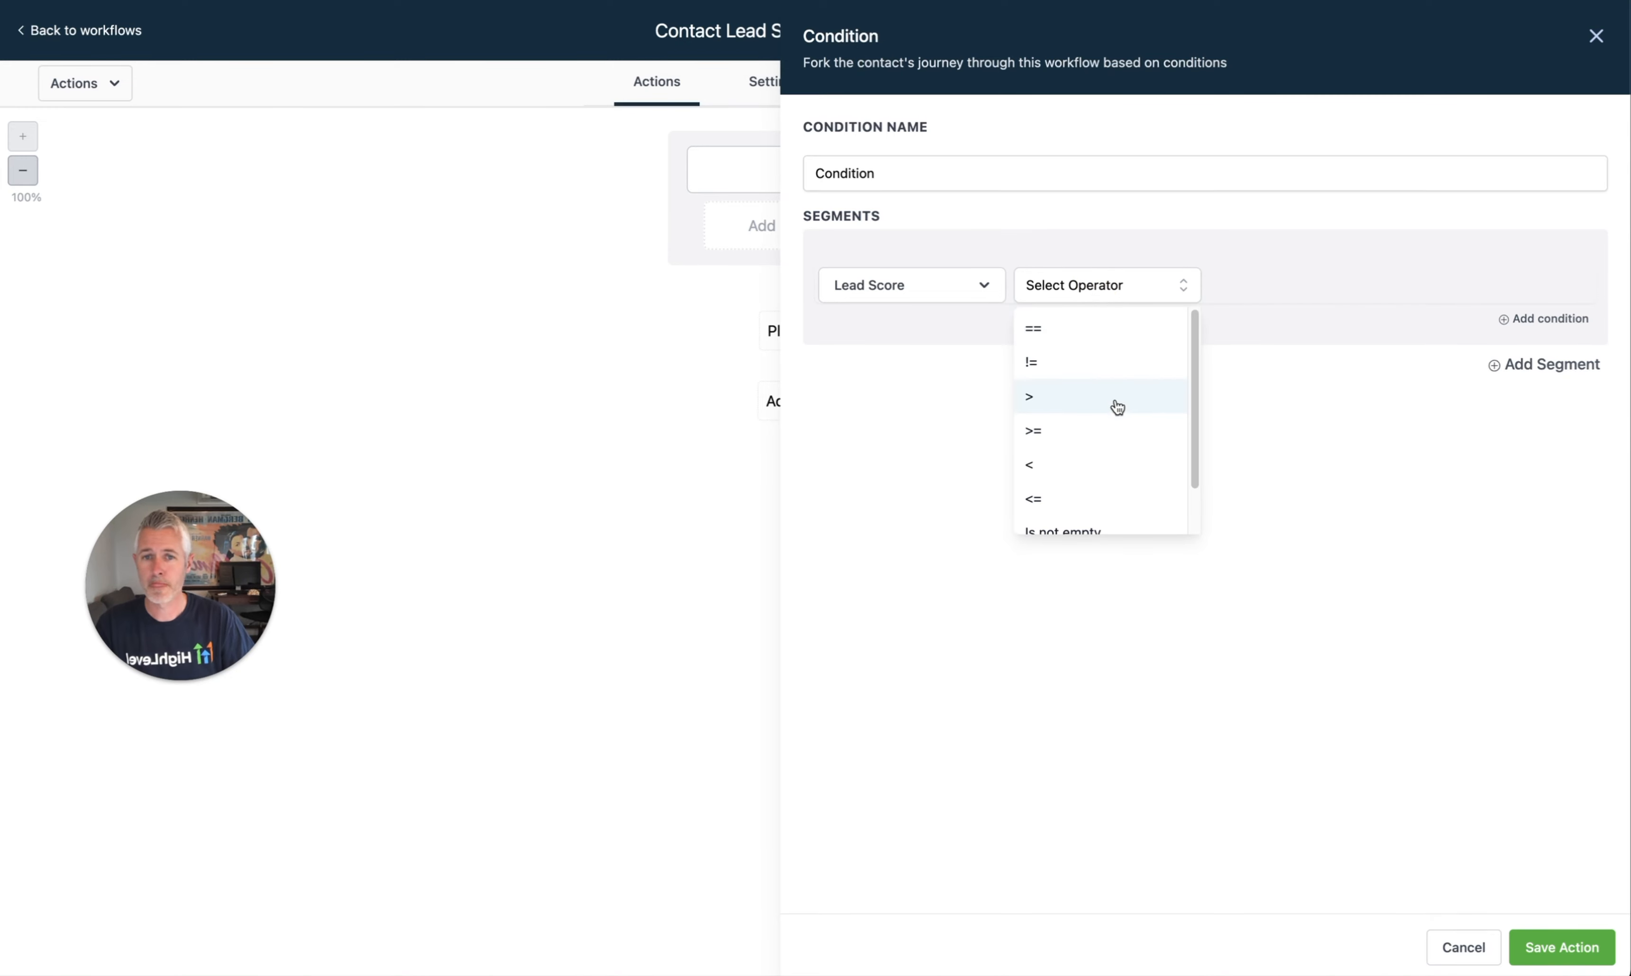
pyautogui.click(1114, 428)
pyautogui.click(1341, 293)
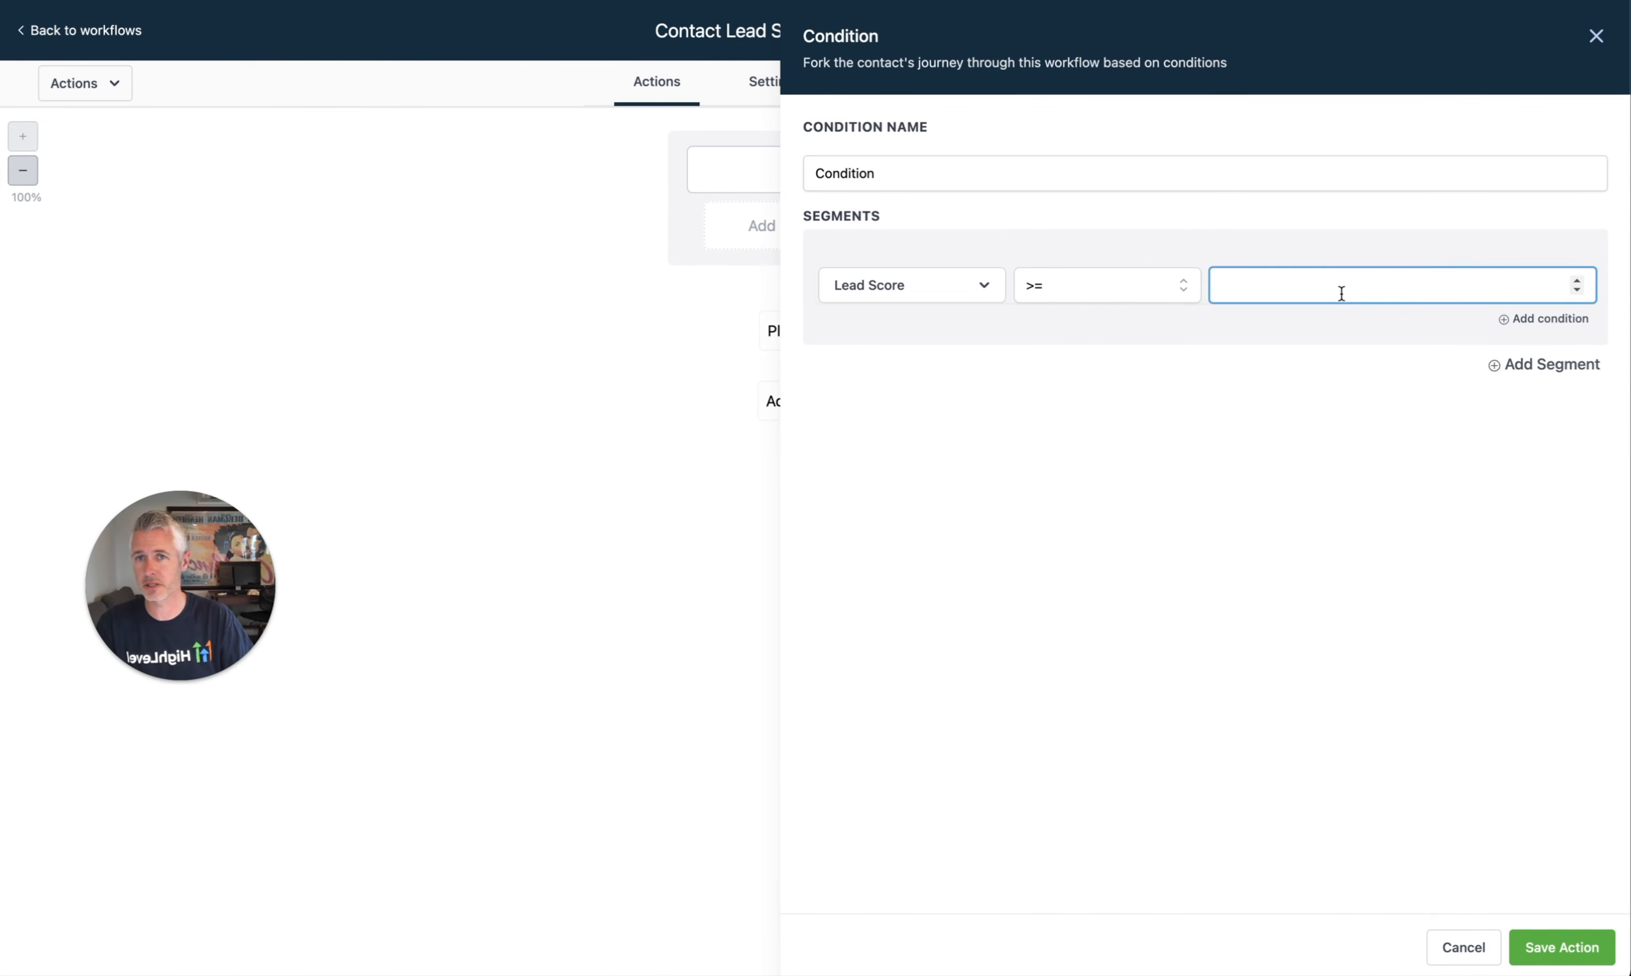
pyautogui.write('5')
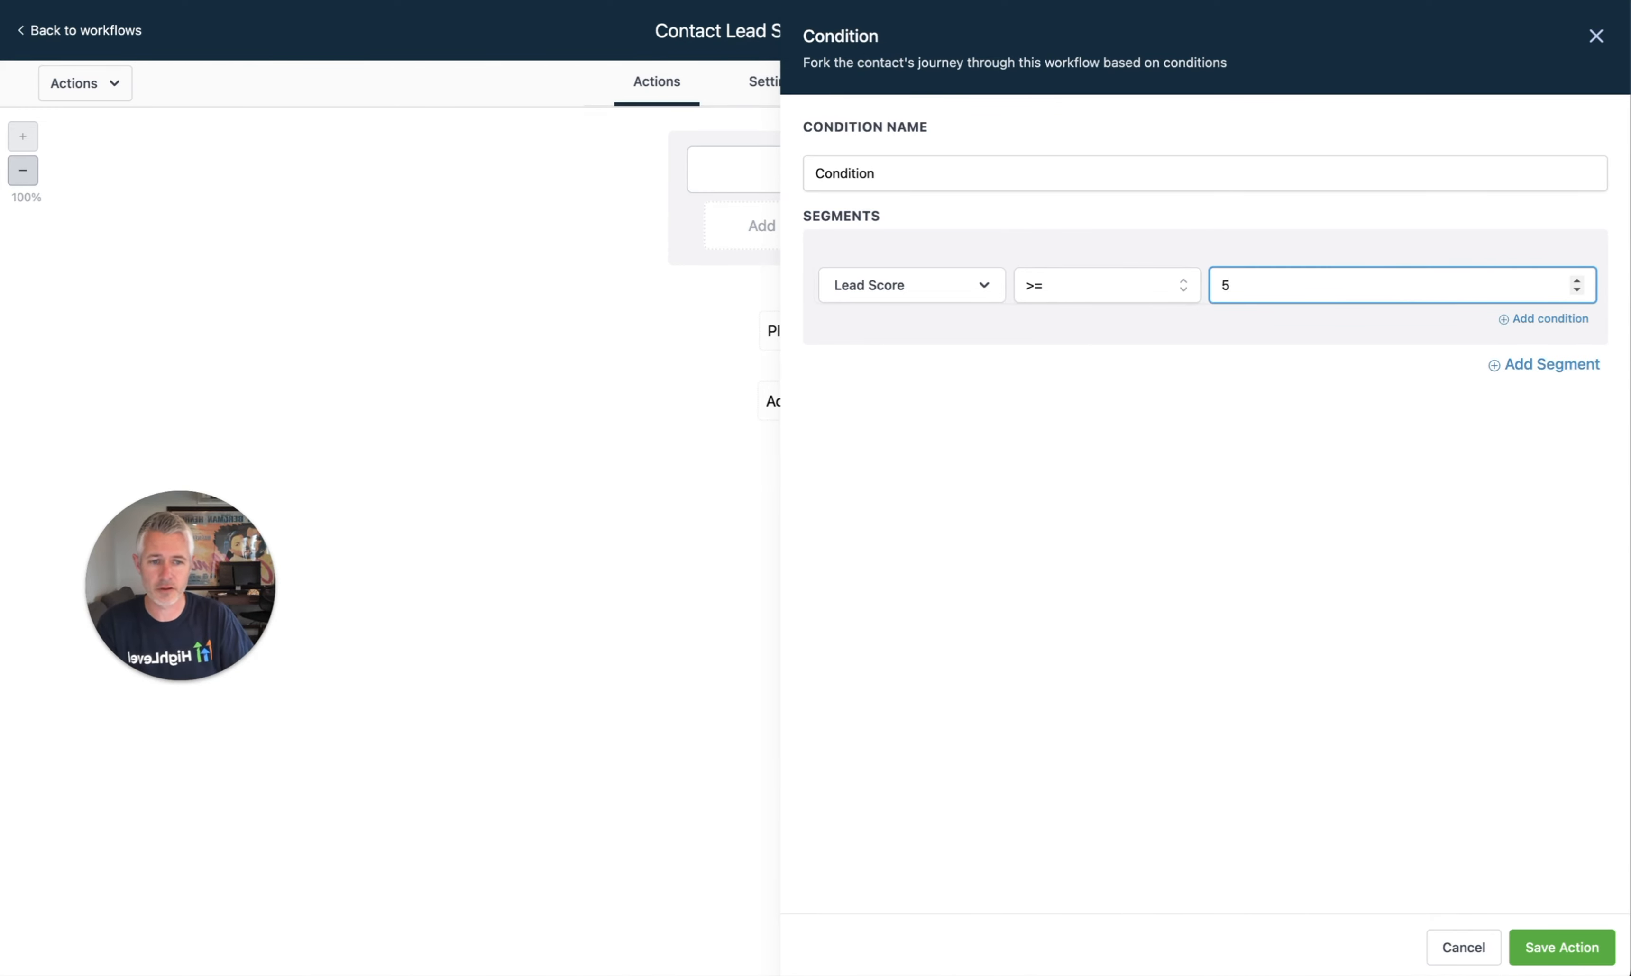
pyautogui.click(1581, 948)
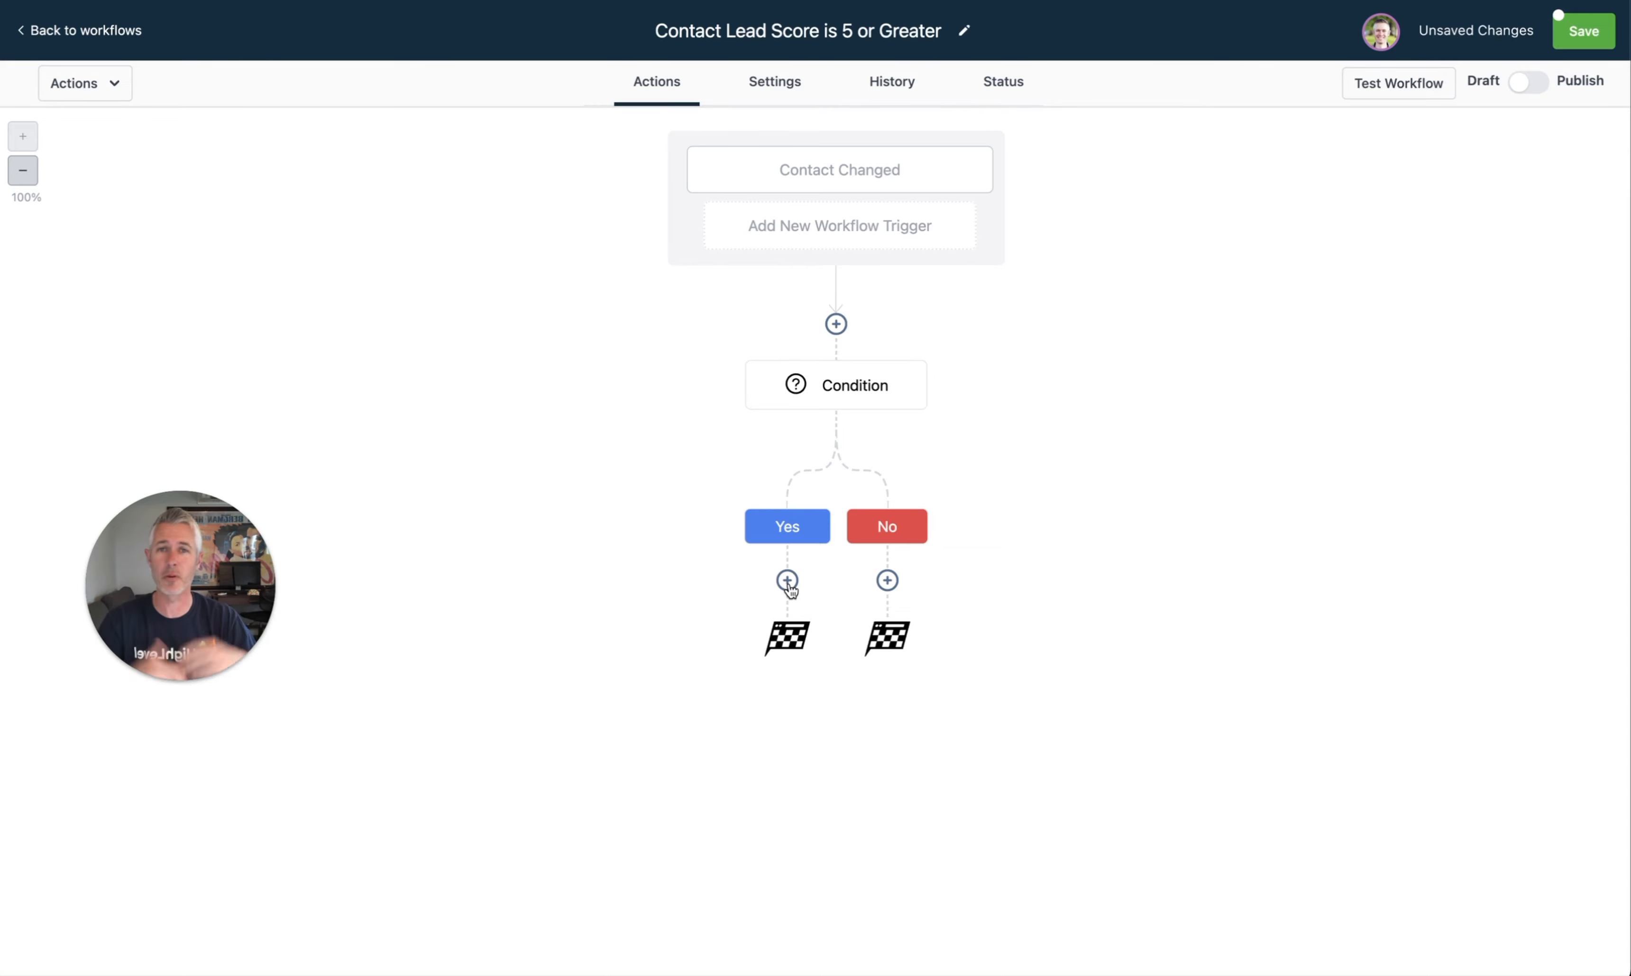
# - Open the choice of actions for the condition's Yes branch
pyautogui.click(787, 581)
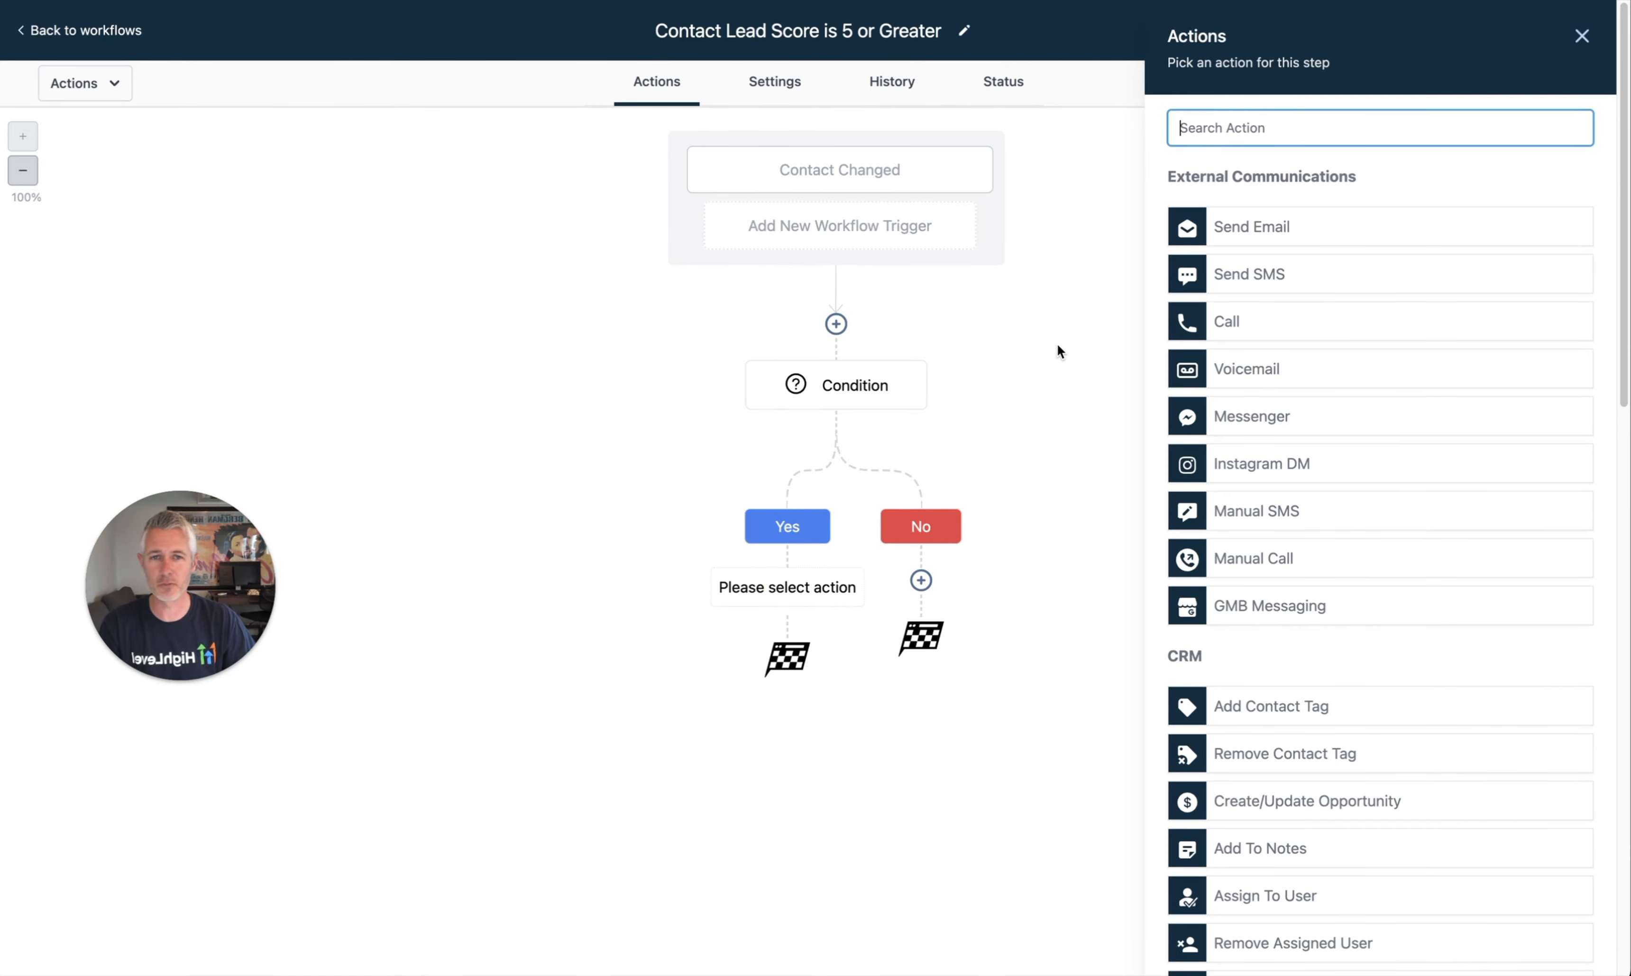